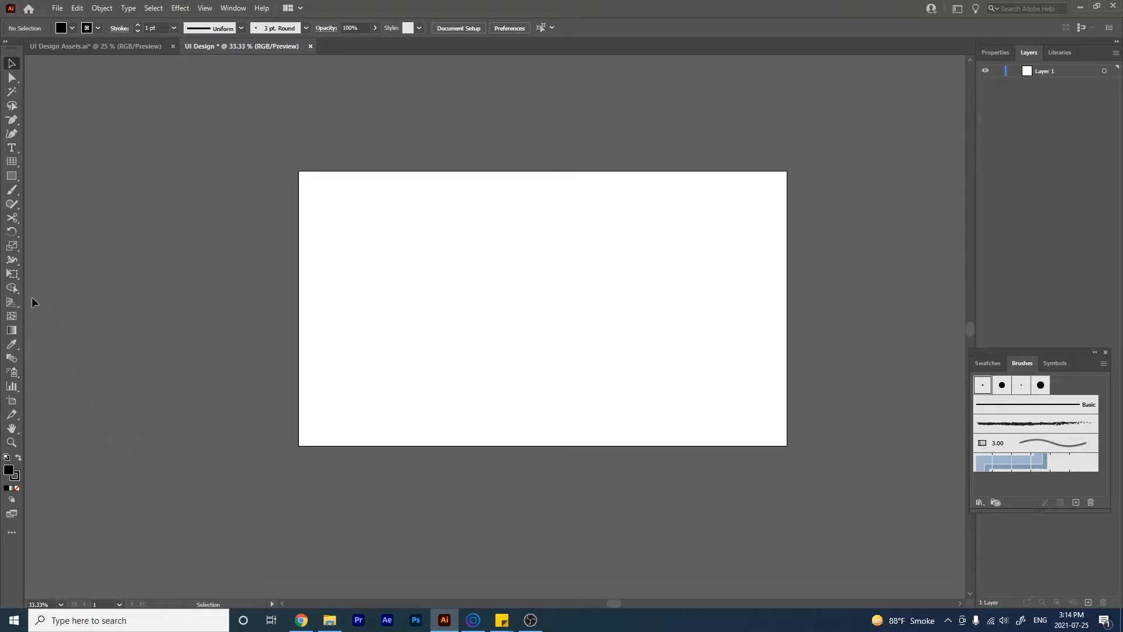
Activate the Rectangular Grid Tool and set the toolbar to Advanced.
click(15, 163)
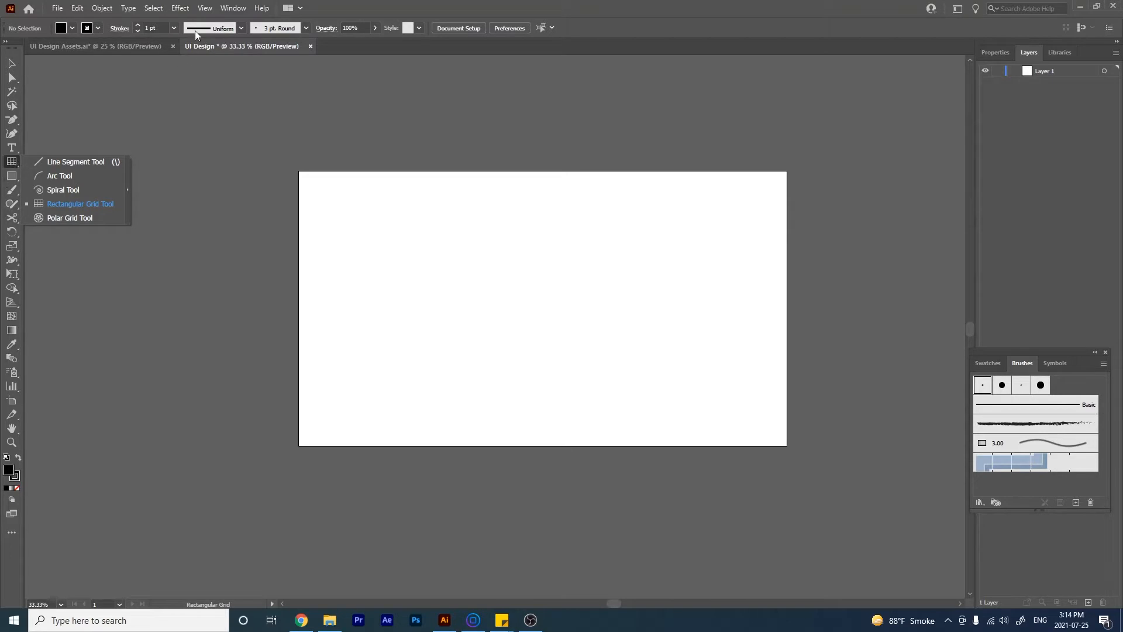
click(234, 9)
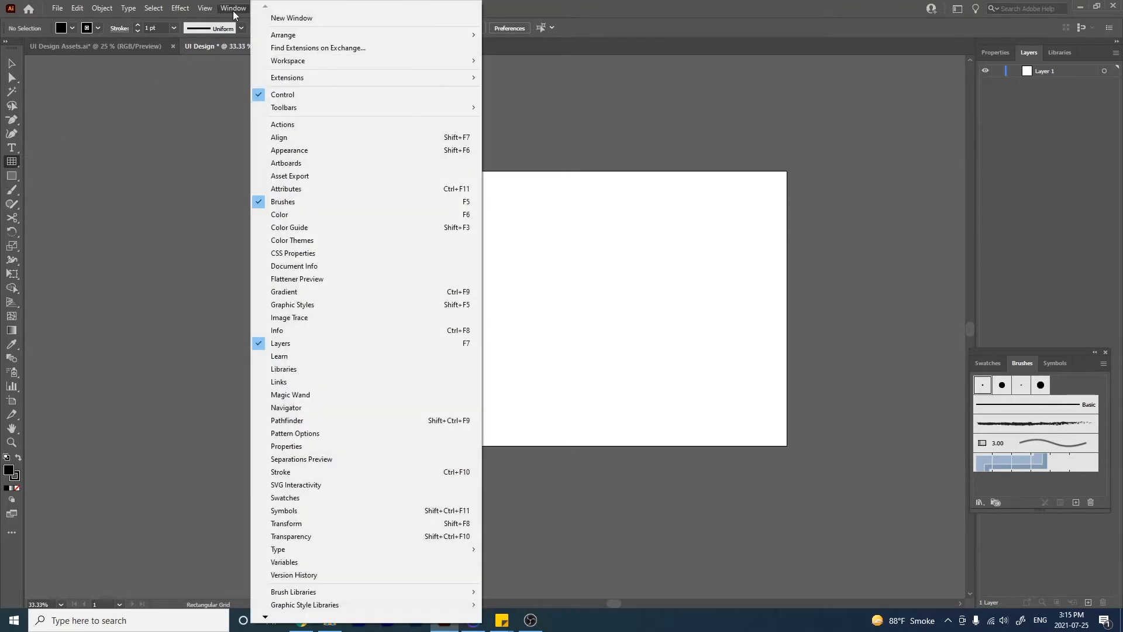
mouse_move(378, 110)
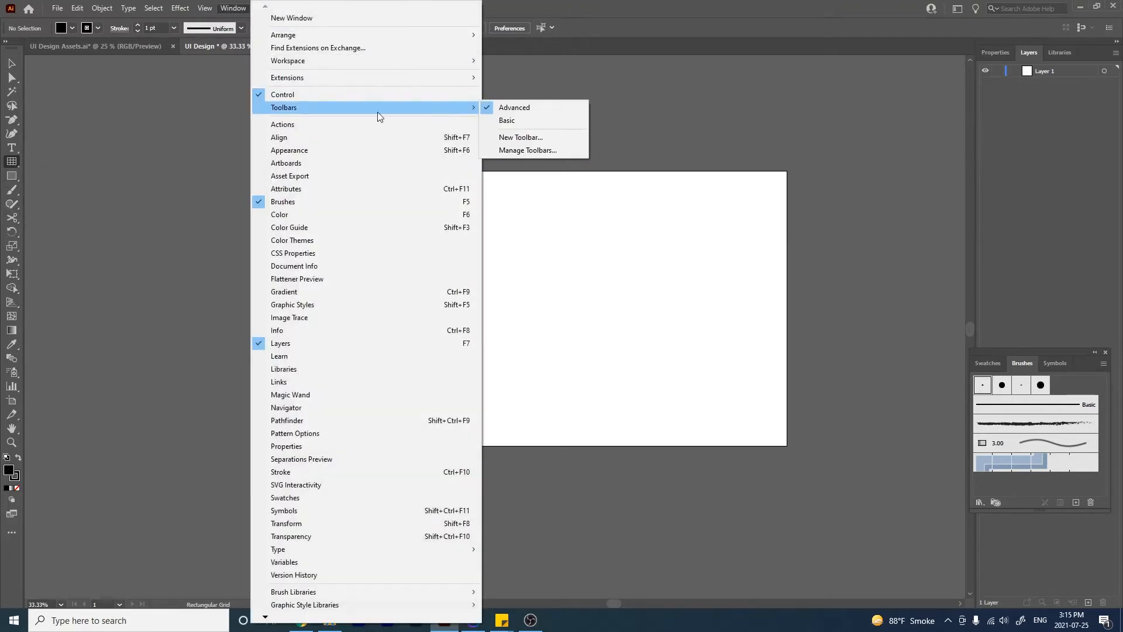
click(569, 113)
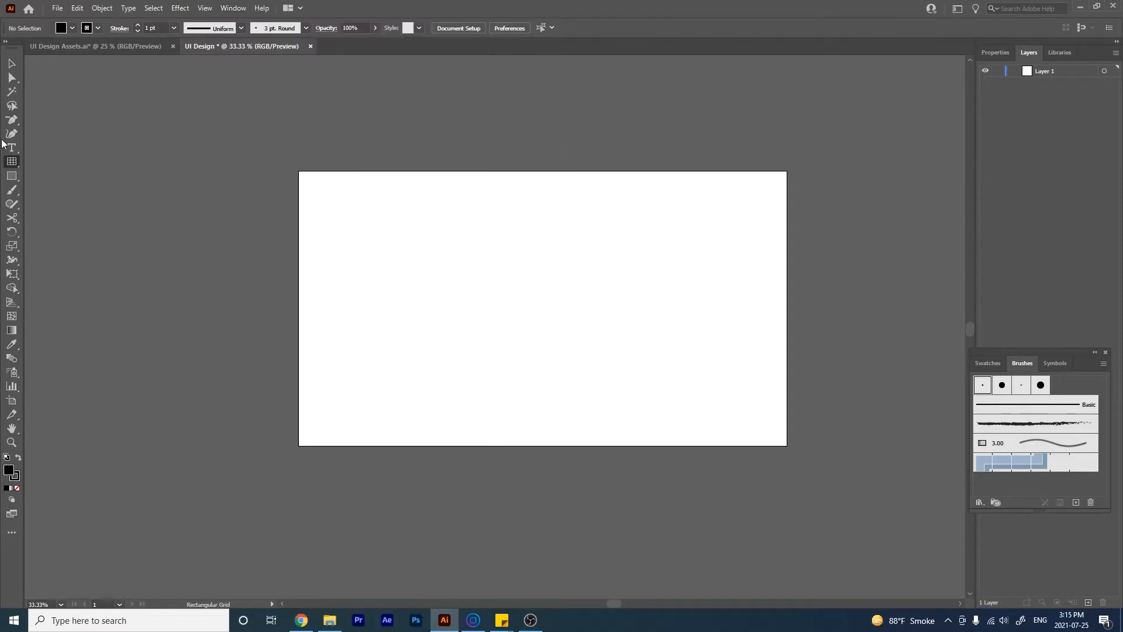
Place a 1080 x 1080 px rectangular grid with 10 horizontal and 10 vertical dividers, and delete it.
click(425, 240)
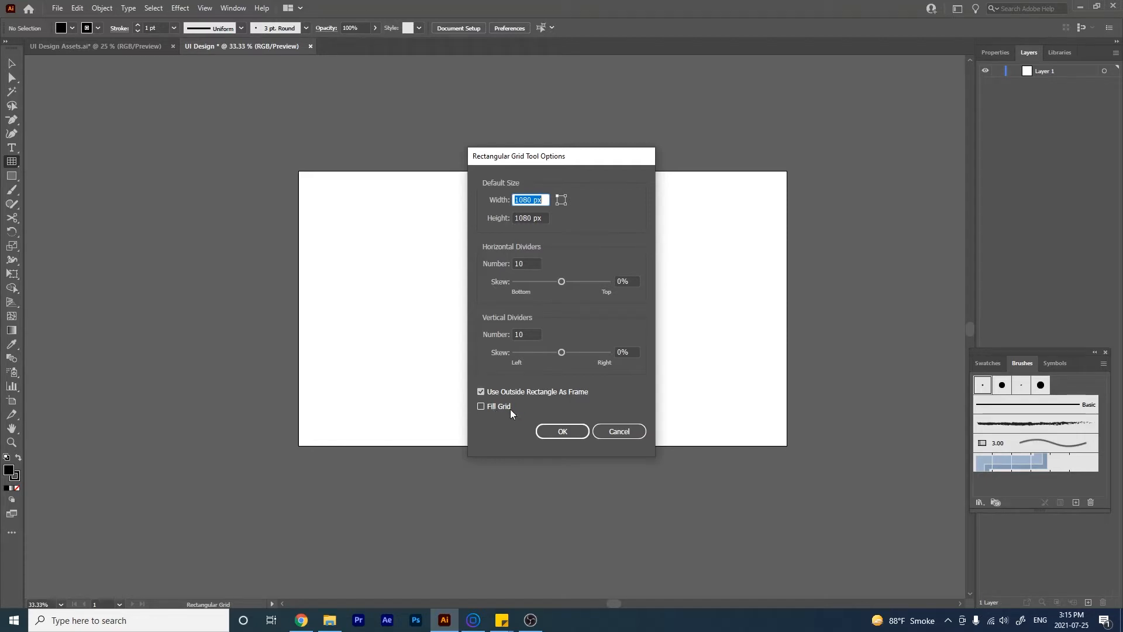
click(556, 431)
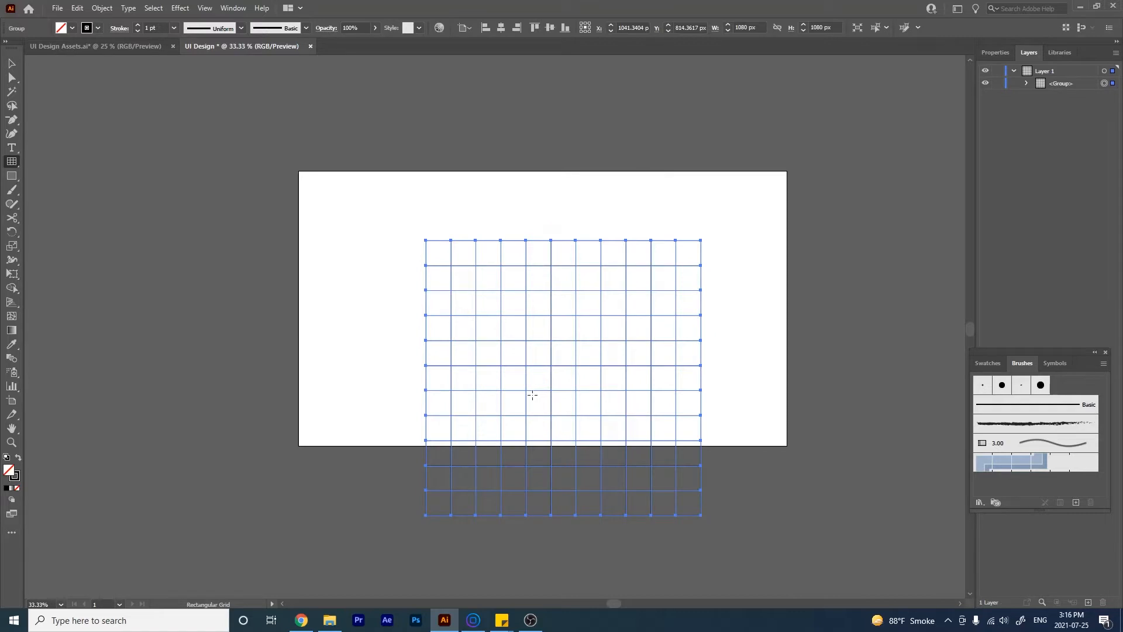
key(Delete)
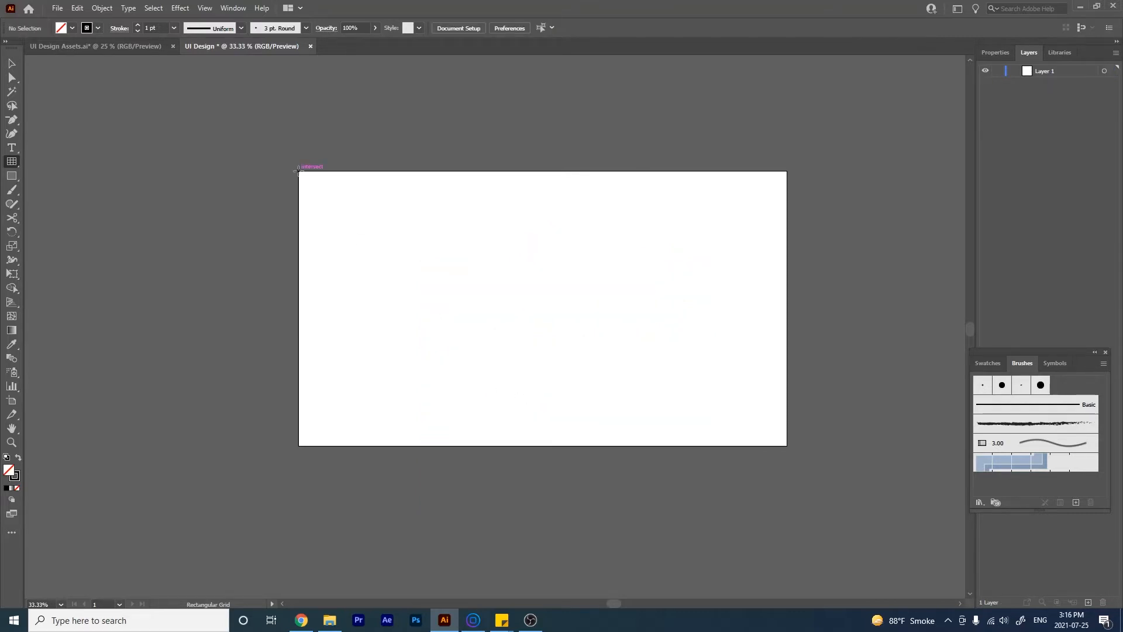
Draw a 1080 x 1080 px grid from the artboard's top-left corner and duplicate it flush against its right edge.
drag(298, 170, 507, 444)
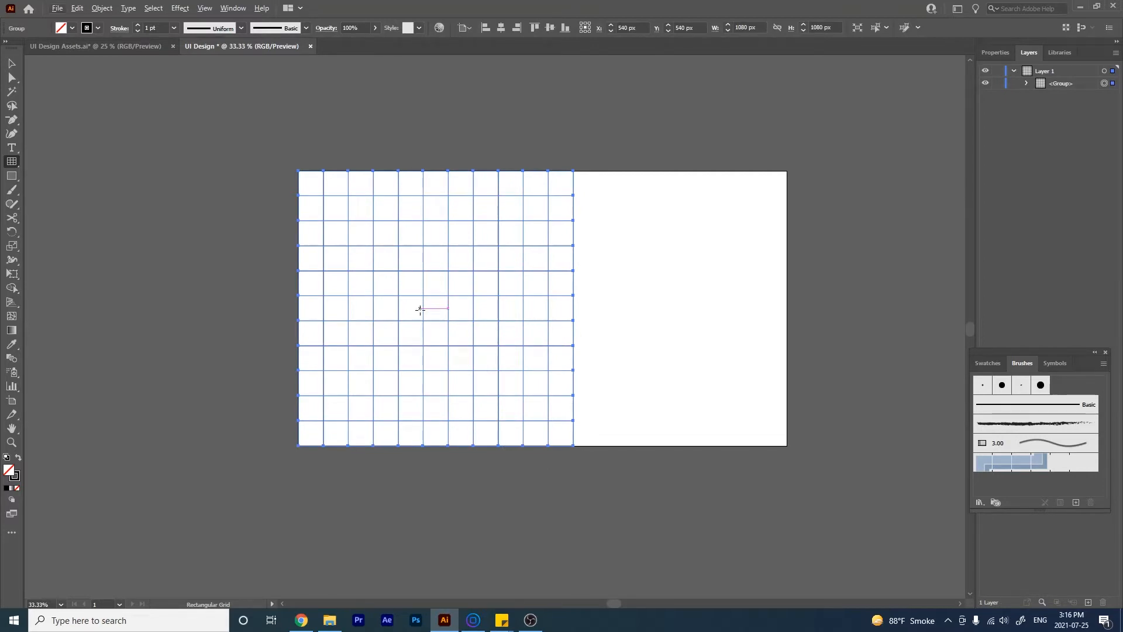
click(12, 64)
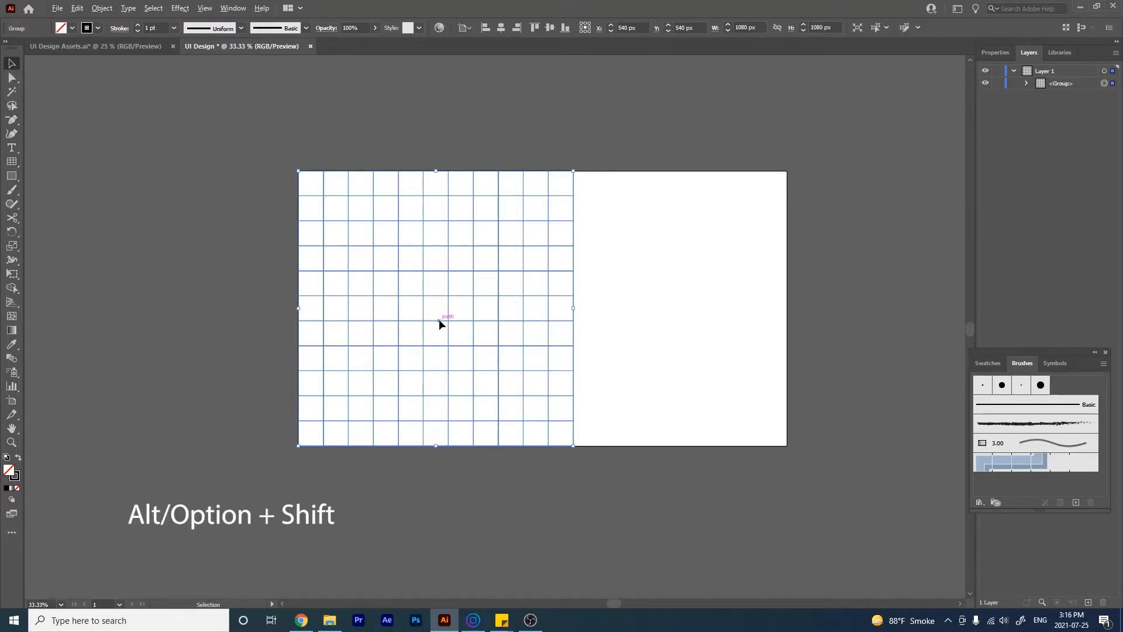
drag(440, 320, 714, 318)
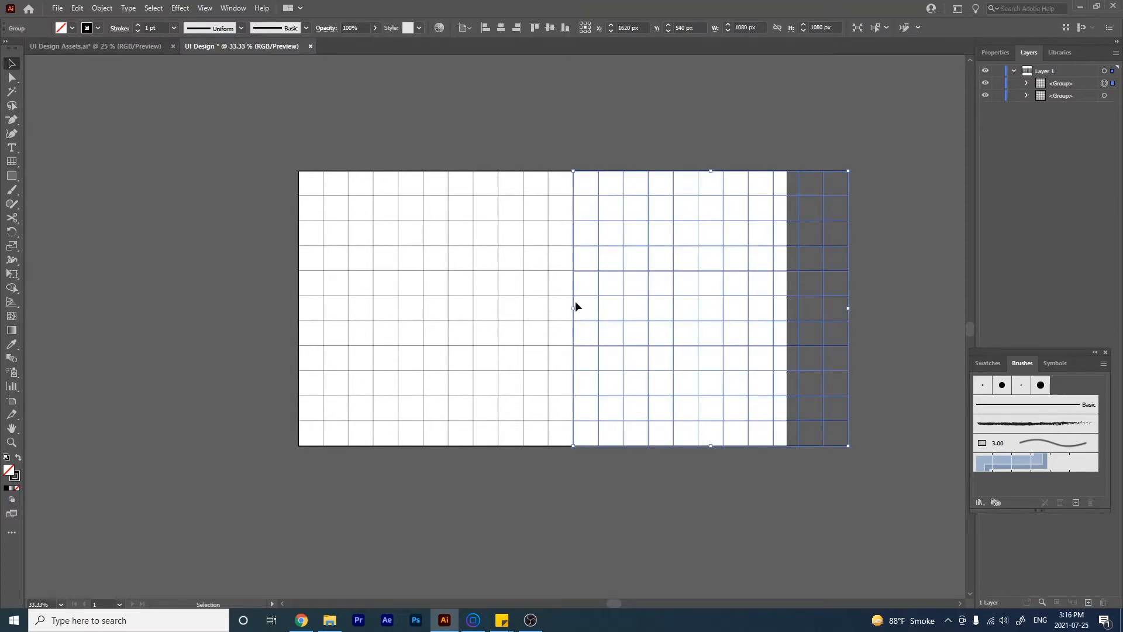
Select both grids and move them left together by about 74 px so they overhang both sides of the artboard.
key(z)
drag(573, 283, 675, 539)
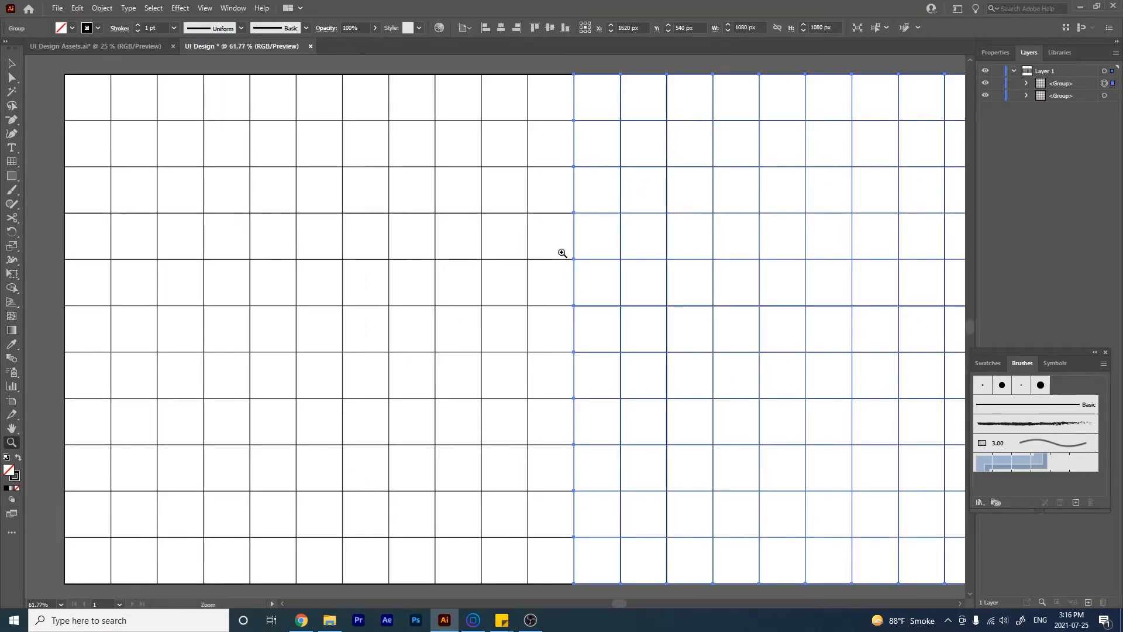
drag(562, 253, 697, 532)
drag(587, 322, 651, 452)
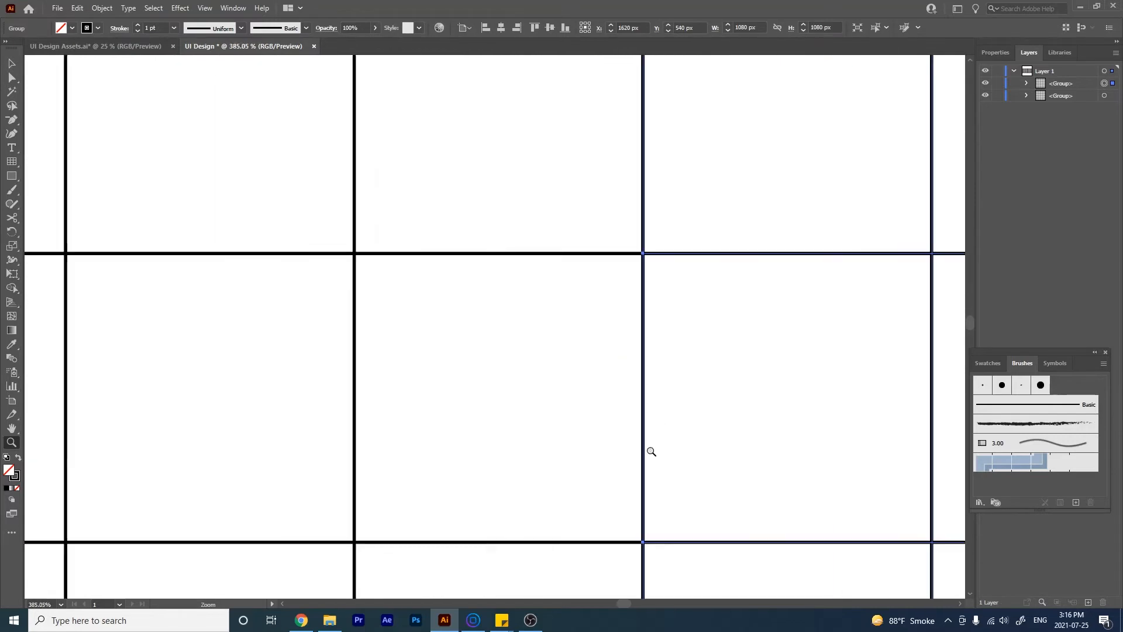
drag(654, 392, 564, 402)
drag(586, 517, 532, 316)
key(v)
key(ctrl+a)
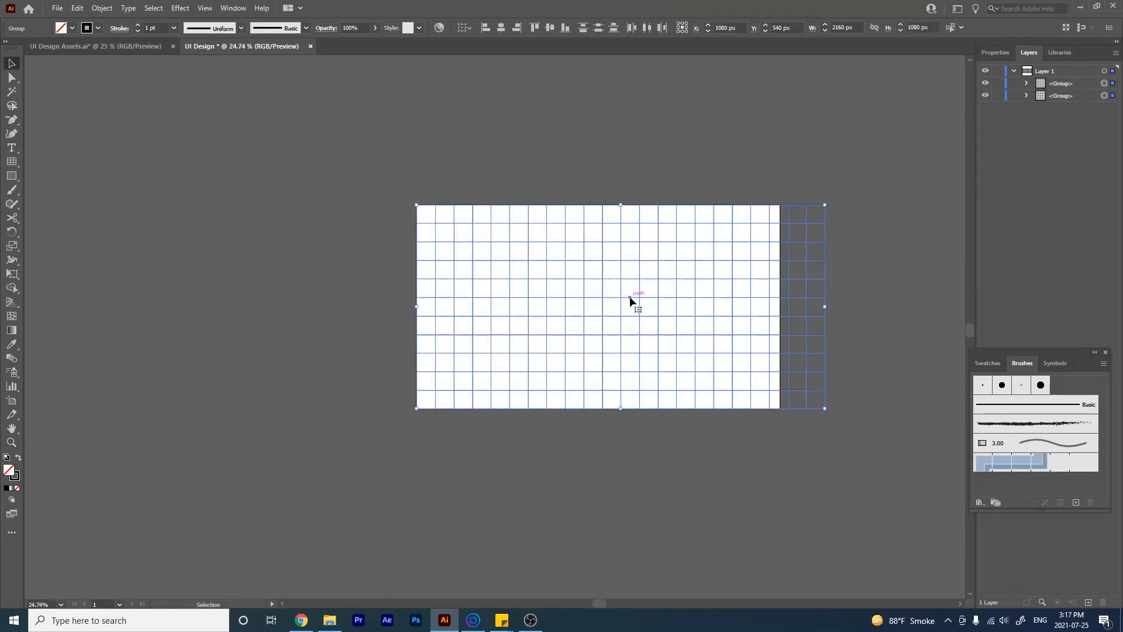
drag(629, 297, 614, 297)
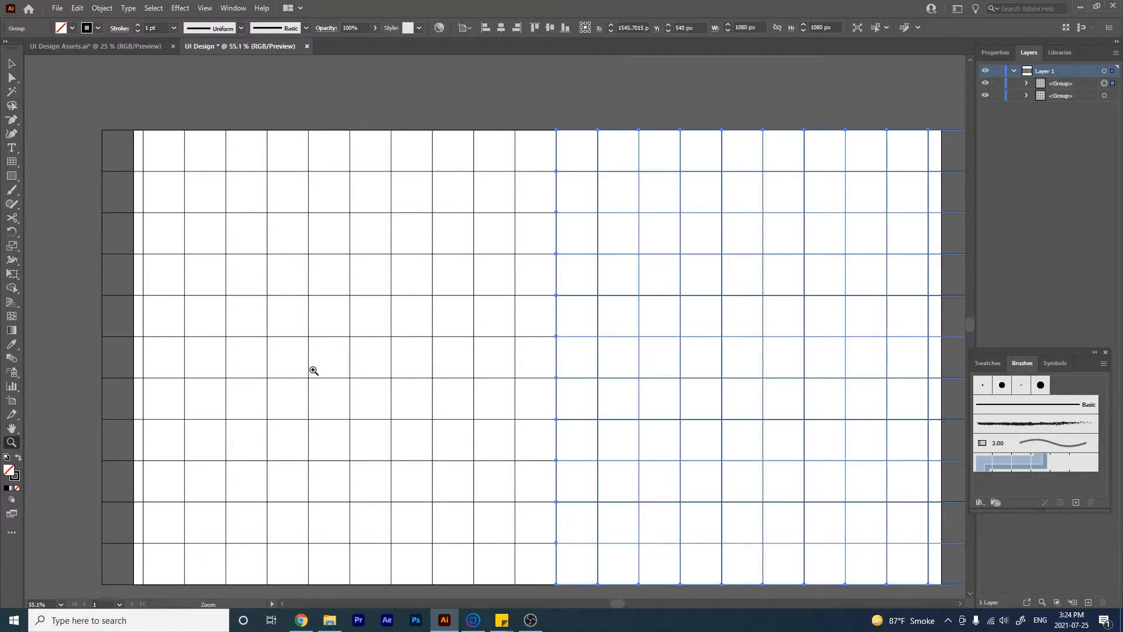
Draw a small square of about 8.7 px over the first grid intersection inside the artboard's upper-left corner.
drag(171, 165, 226, 199)
click(11, 175)
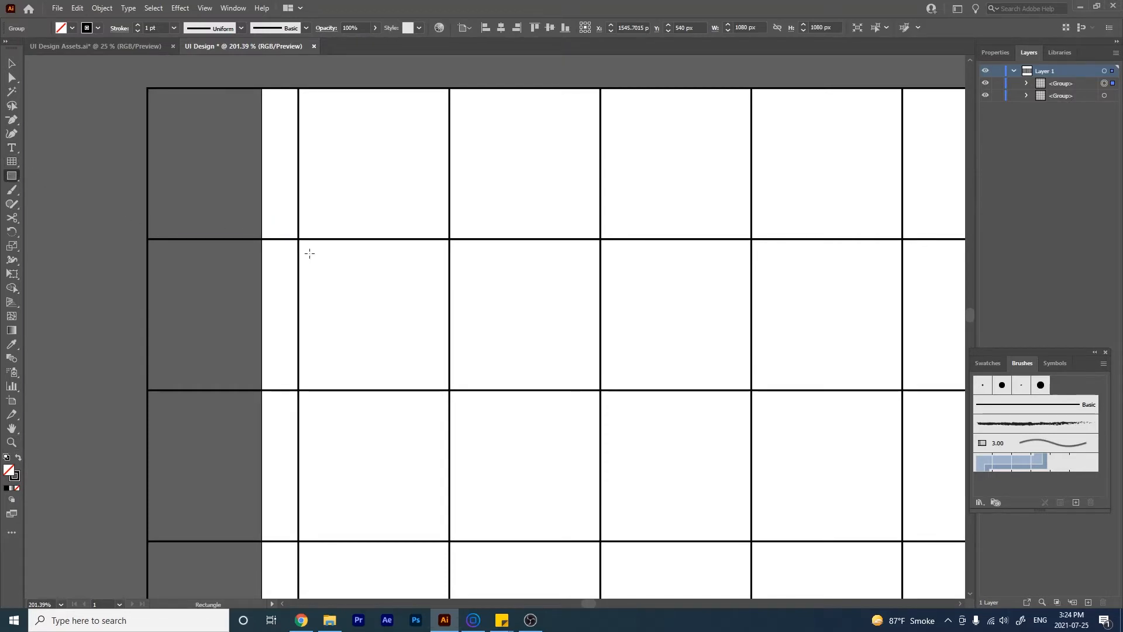
key(z)
drag(284, 226, 371, 296)
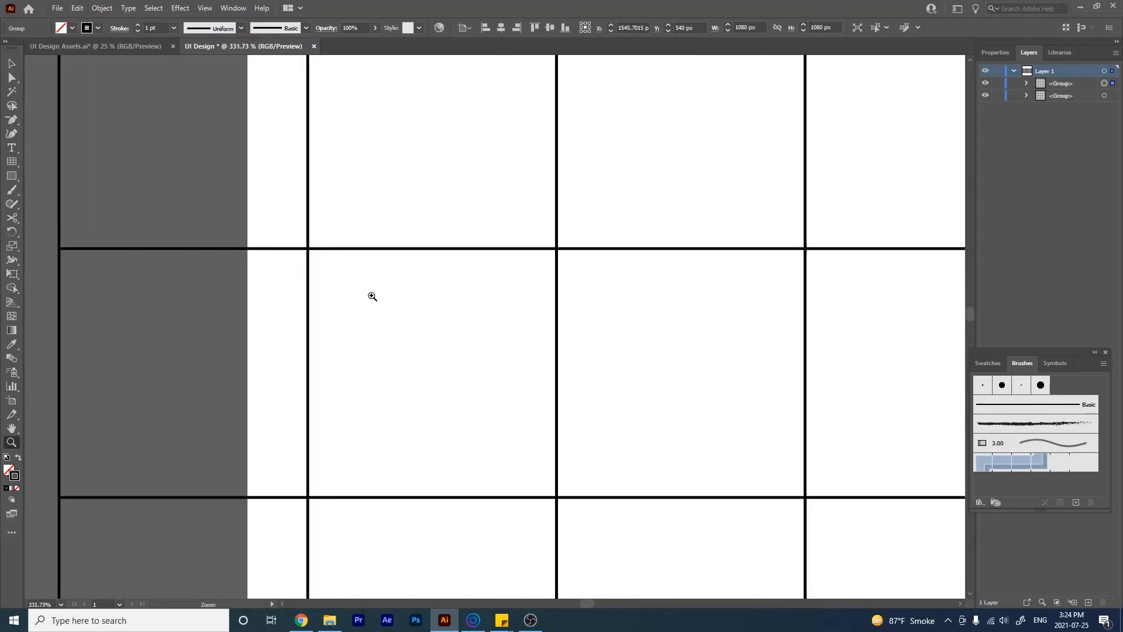
key(m)
drag(294, 234, 317, 257)
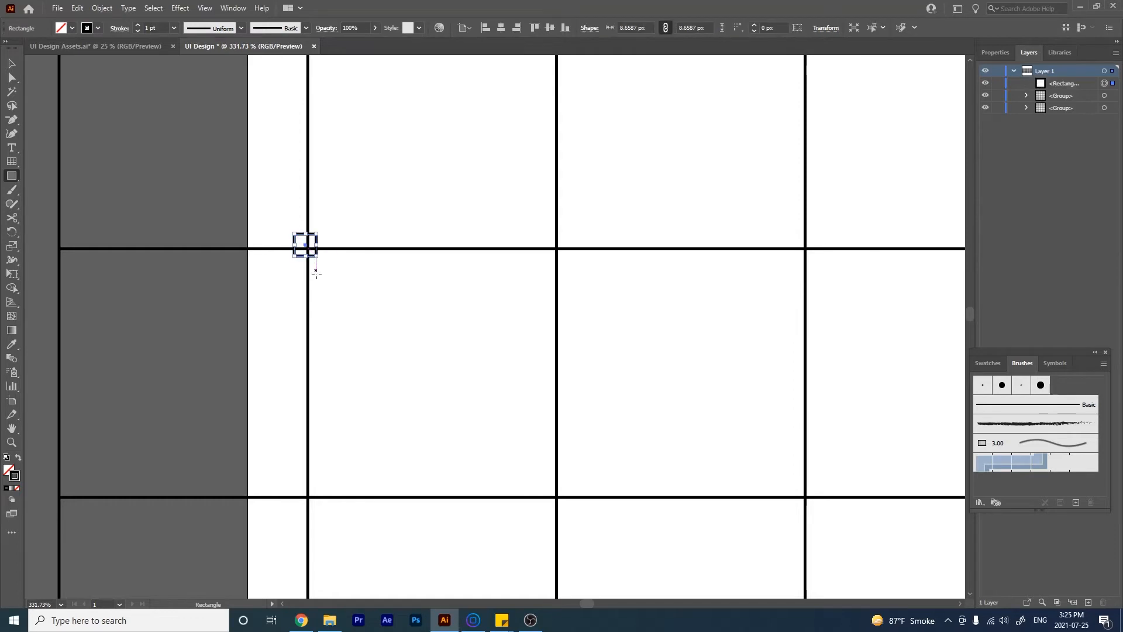
Move the small square so that its centre sits exactly on the grid intersection.
key(v)
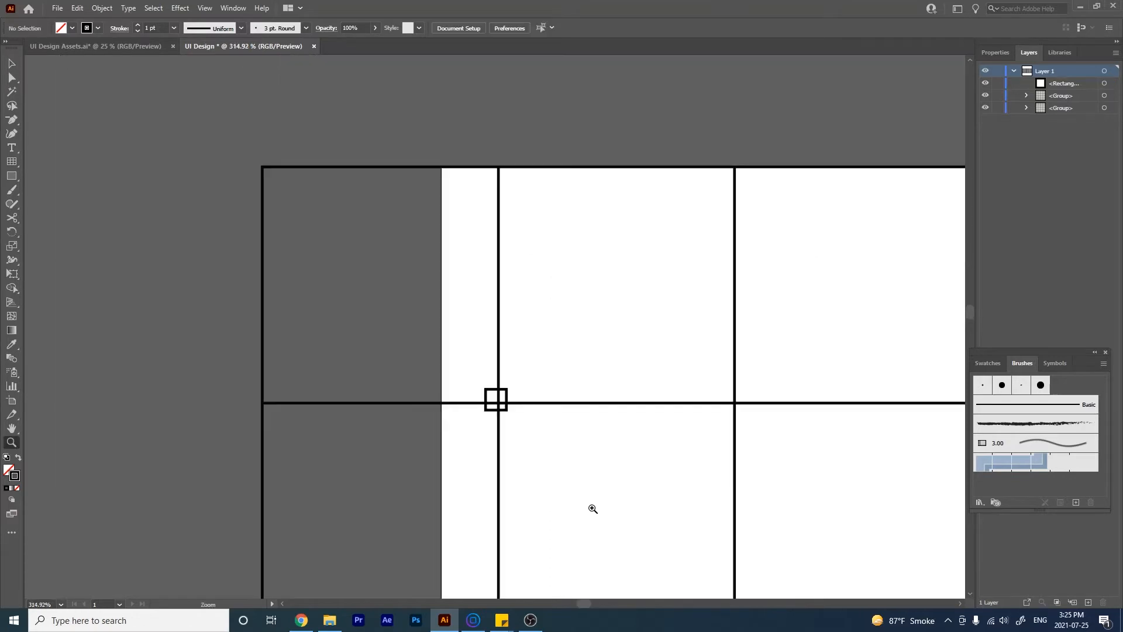
drag(526, 504, 492, 403)
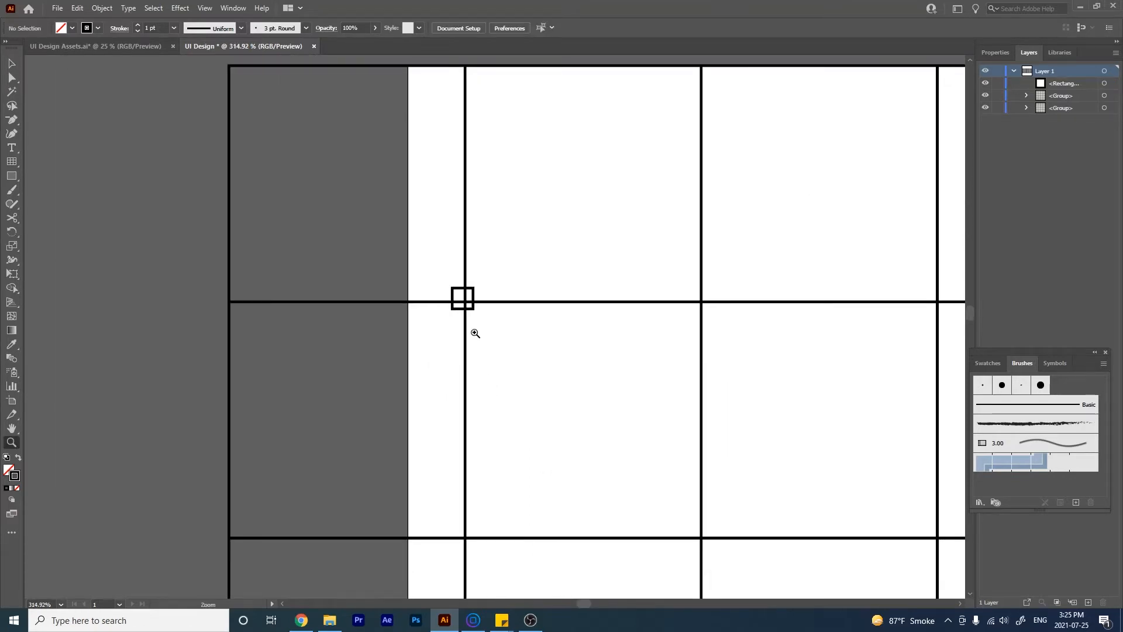
drag(475, 332, 408, 329)
click(408, 329)
click(528, 342)
drag(542, 316, 527, 447)
key(v)
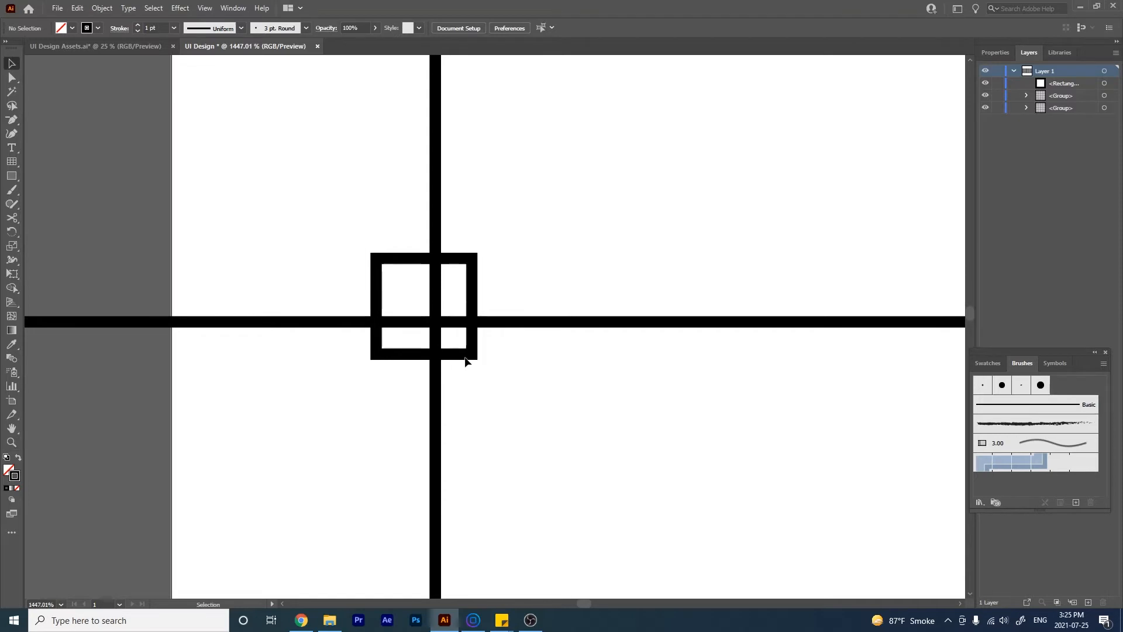
click(474, 354)
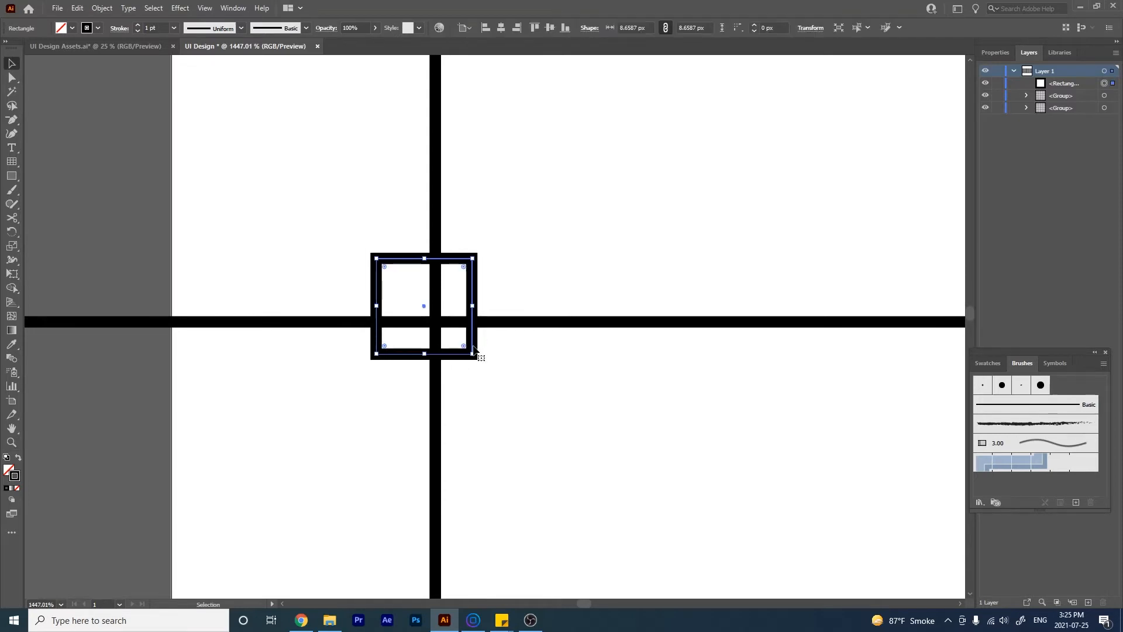
drag(468, 264, 475, 277)
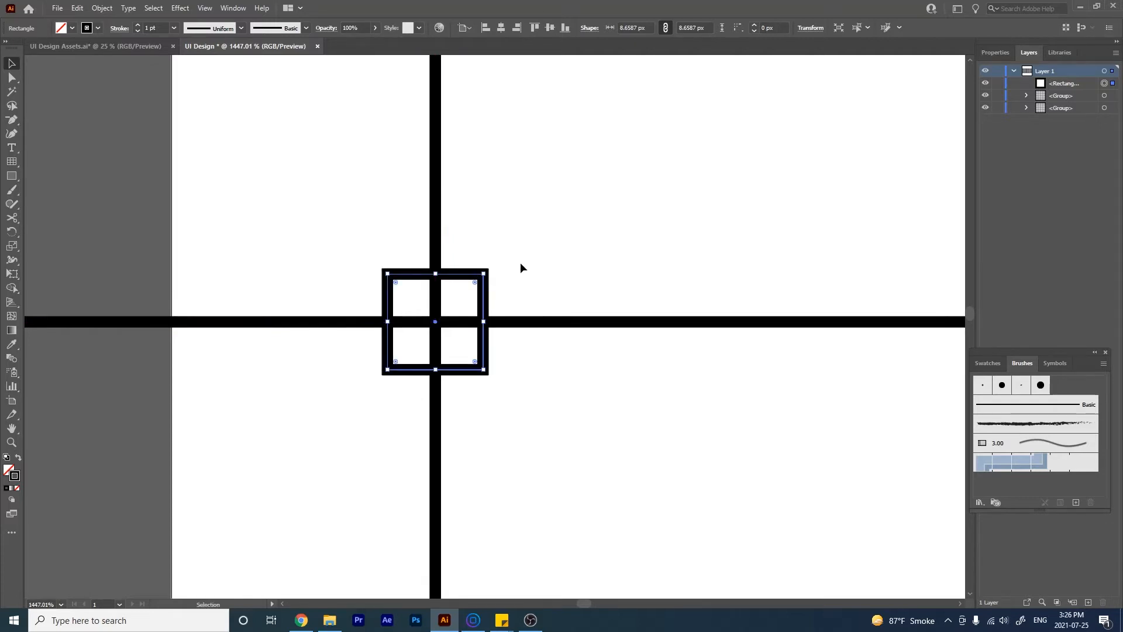
Fill the small square with black and deselect it.
click(995, 53)
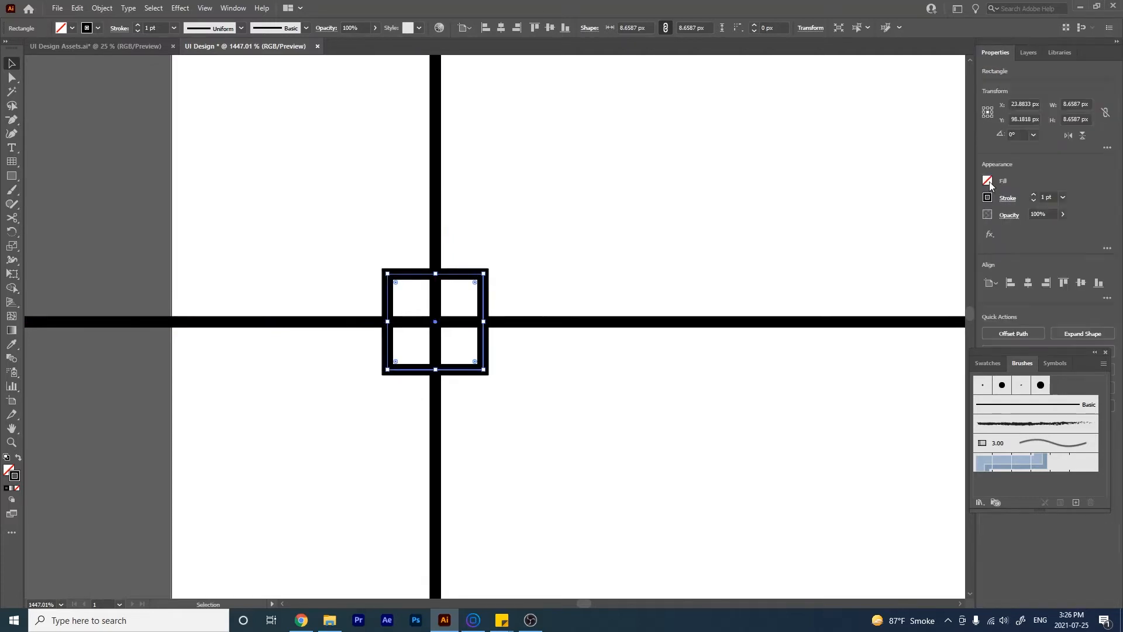
click(988, 182)
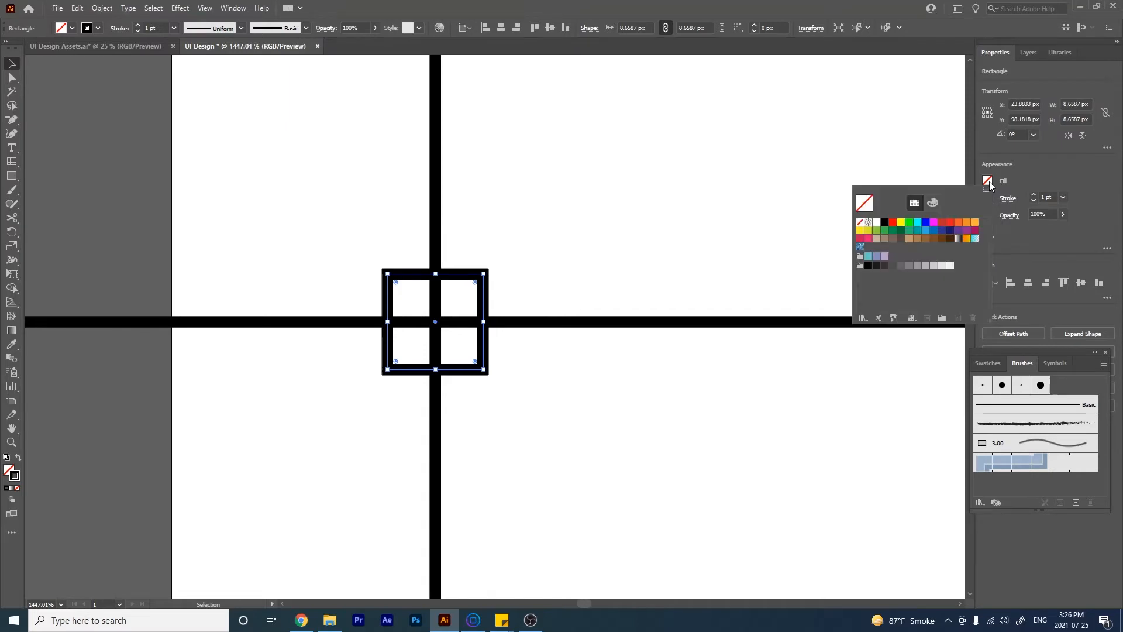
click(887, 225)
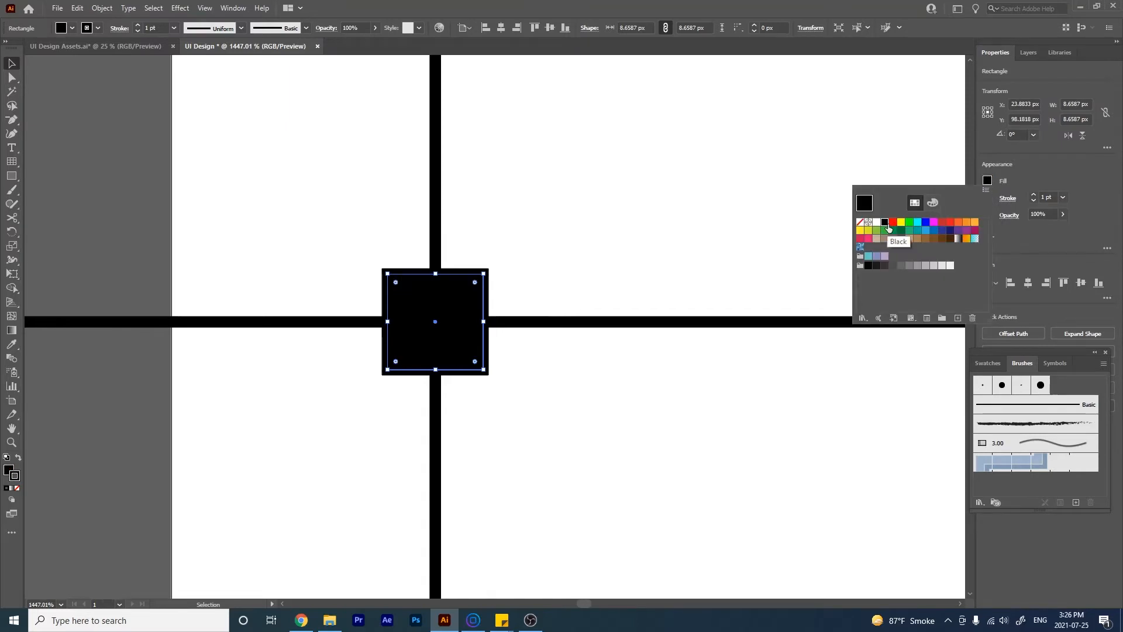
click(544, 197)
click(649, 159)
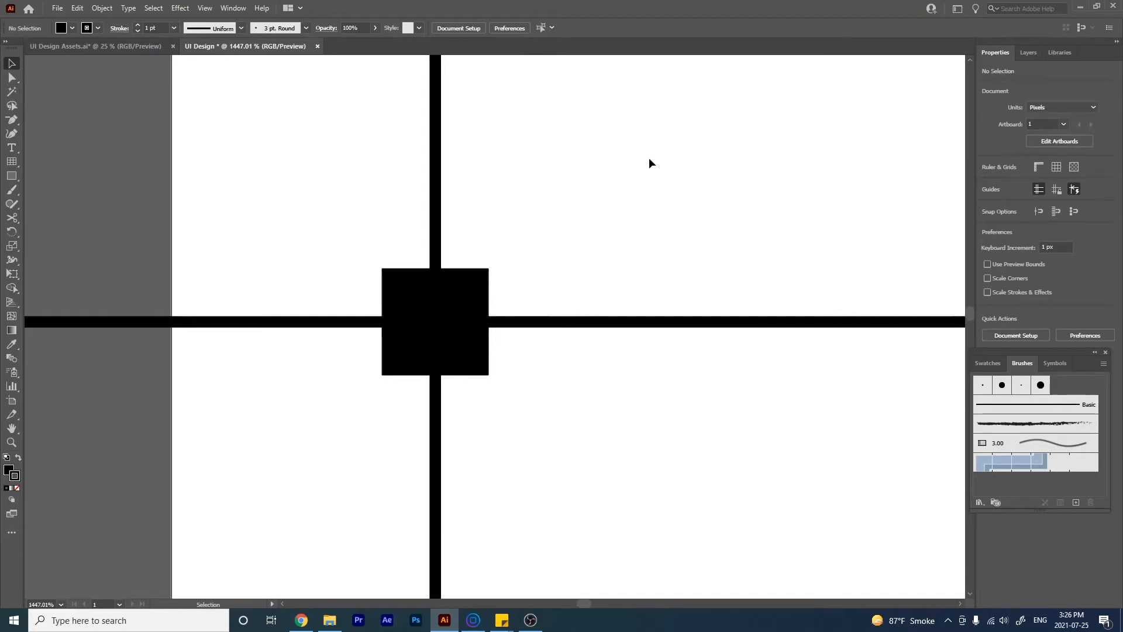
Duplicate the black square onto the next grid intersection directly below it.
key(ctrl+minus)
key(ctrl+minus)
key(ctrl+minus)
key(ctrl+minus)
key(ctrl+minus)
key(ctrl+minus)
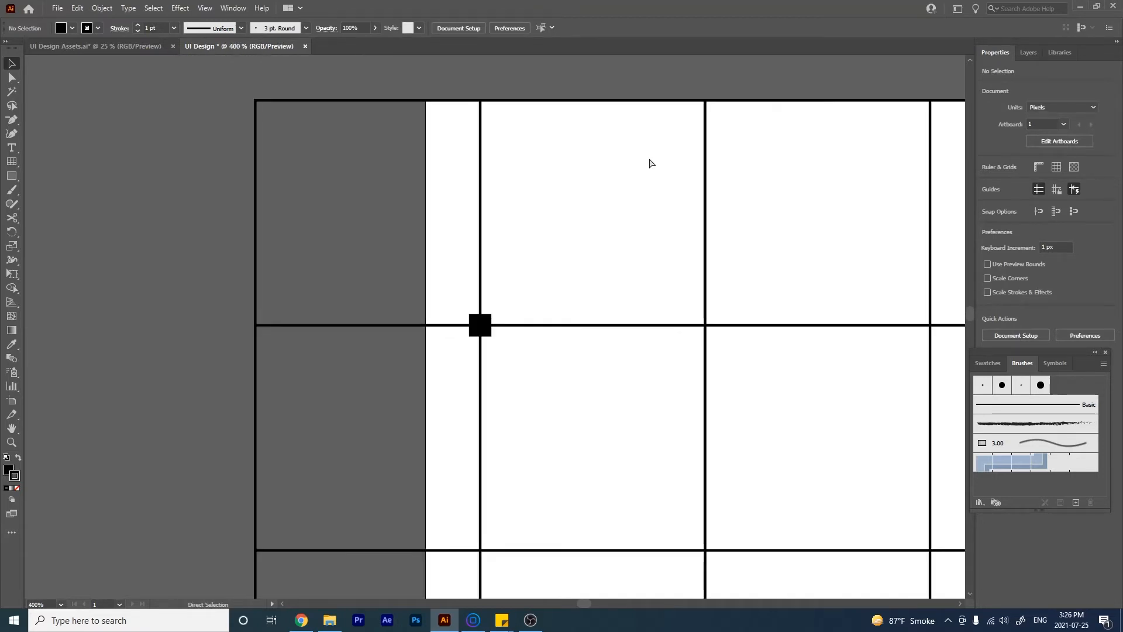
key(ctrl+minus)
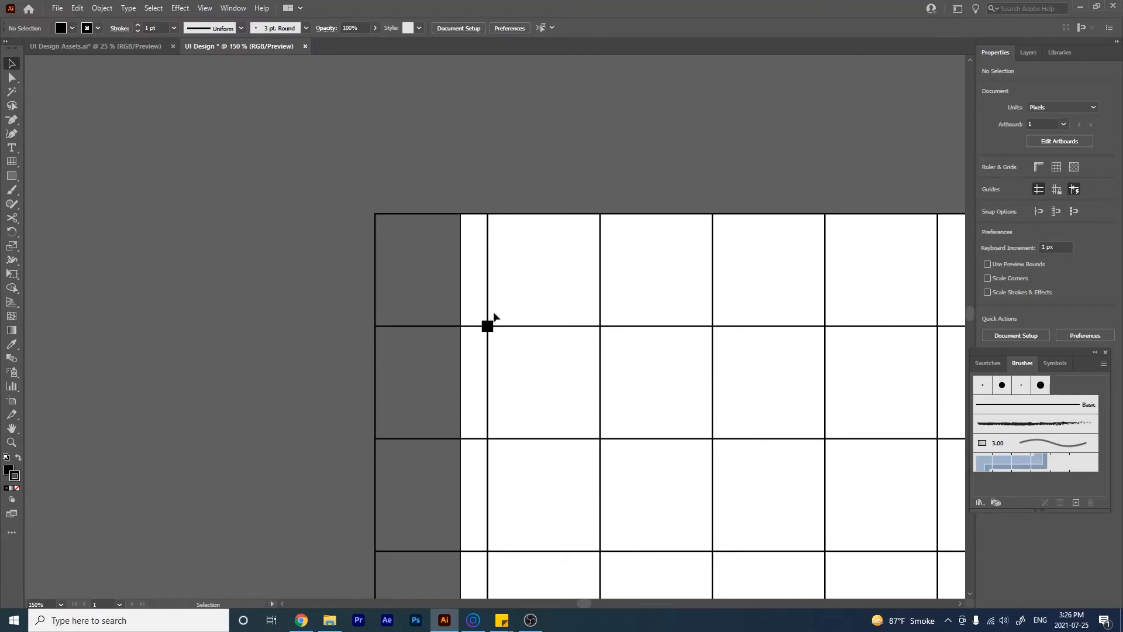
drag(515, 388, 492, 293)
key(z)
drag(475, 233, 570, 424)
key(v)
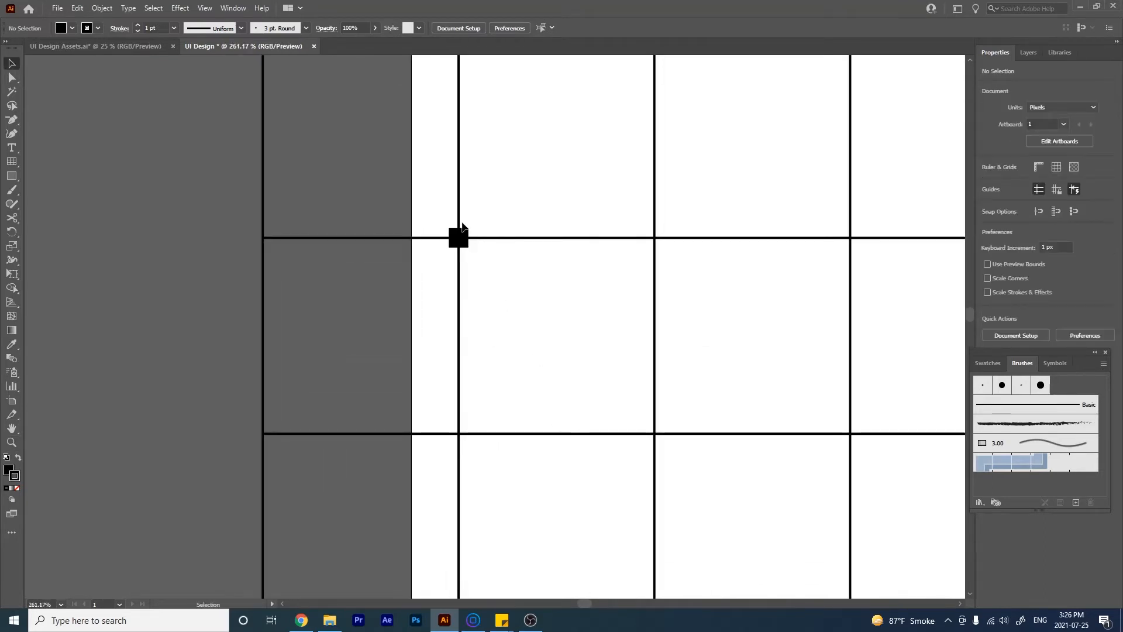
click(458, 238)
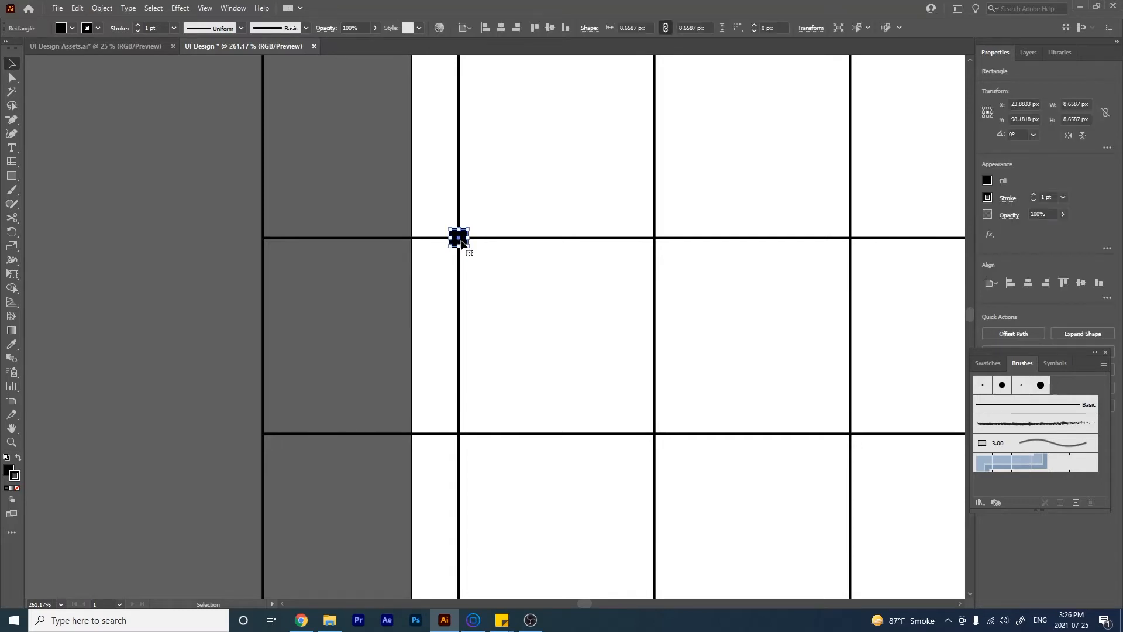
drag(461, 244, 562, 540)
Switch to Outline view and examine up close how the lower square is centred on its grid intersection.
key(z)
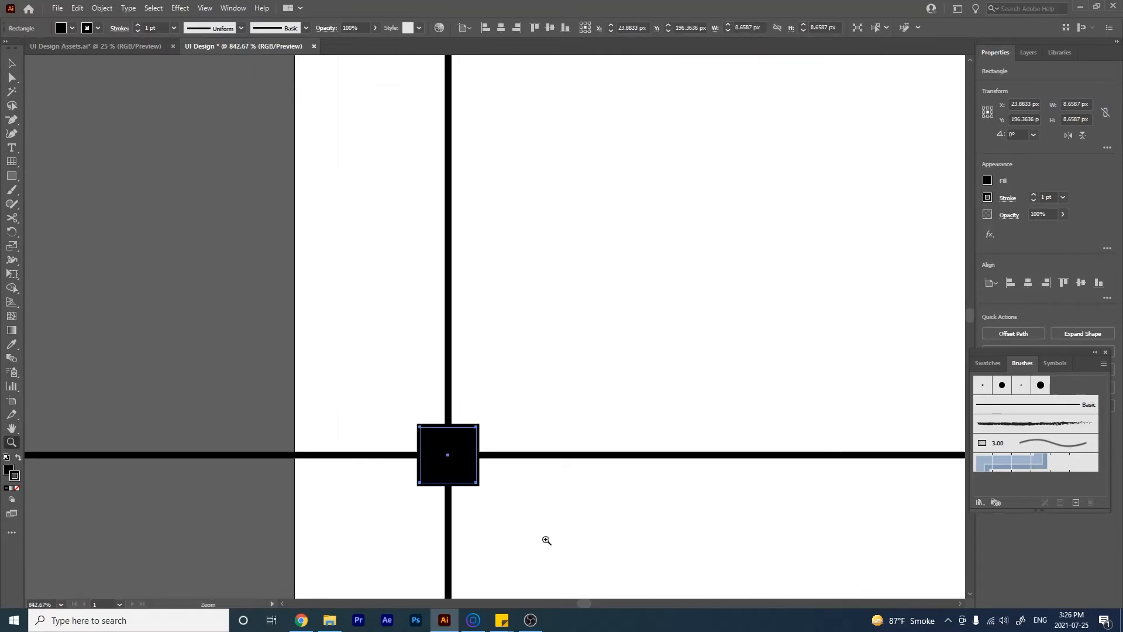
drag(494, 547, 493, 427)
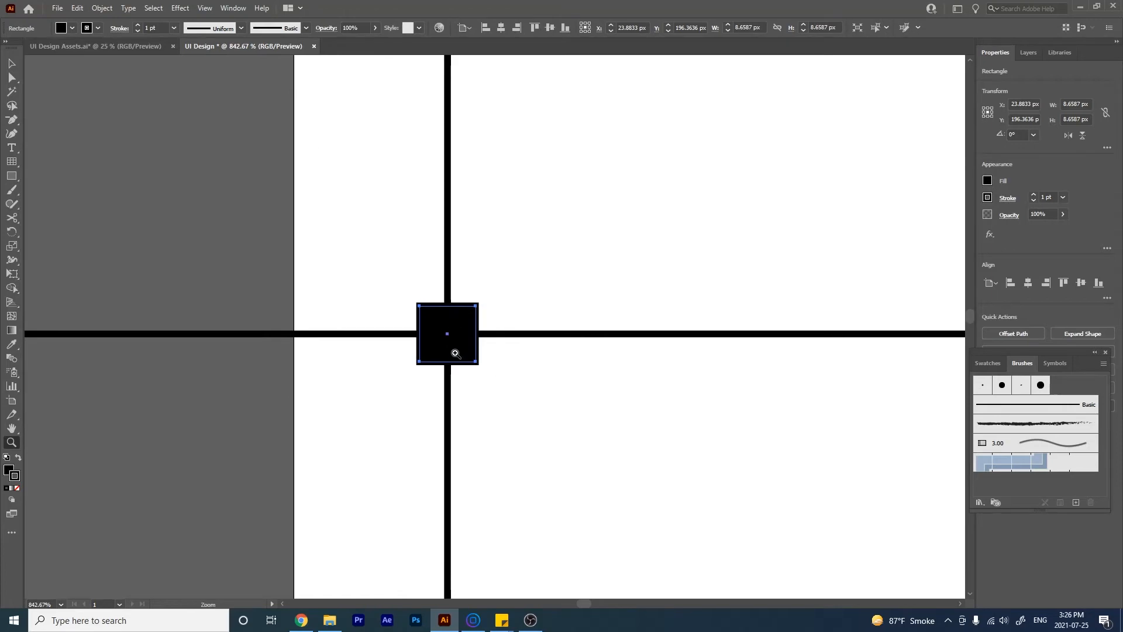
click(241, 7)
mouse_move(215, 7)
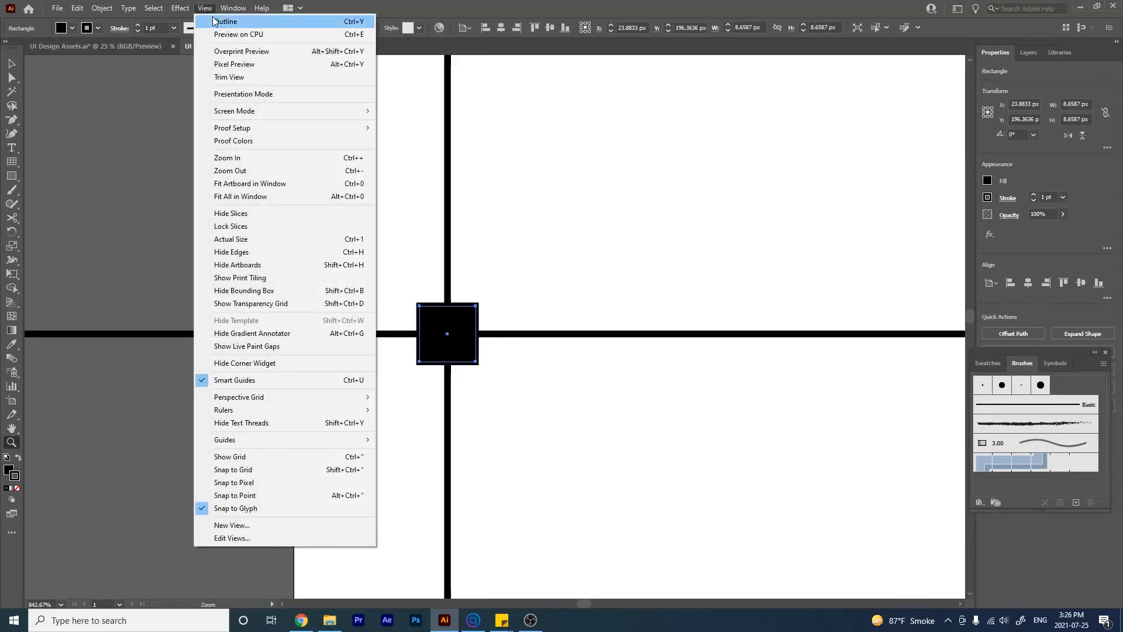
click(213, 21)
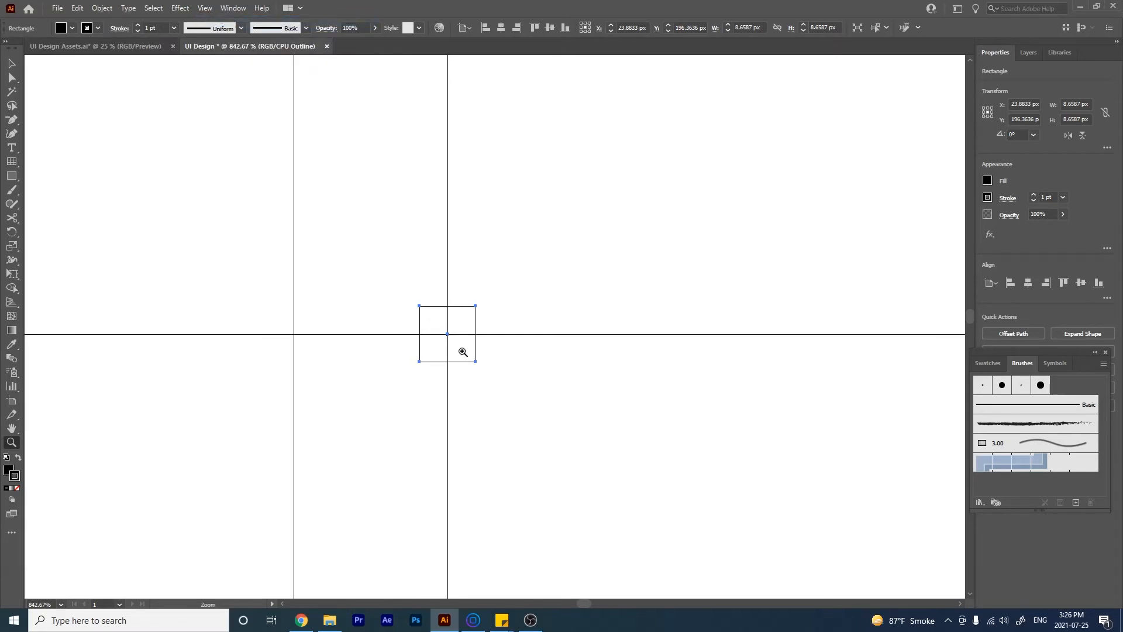
drag(459, 347, 574, 451)
drag(269, 185, 573, 532)
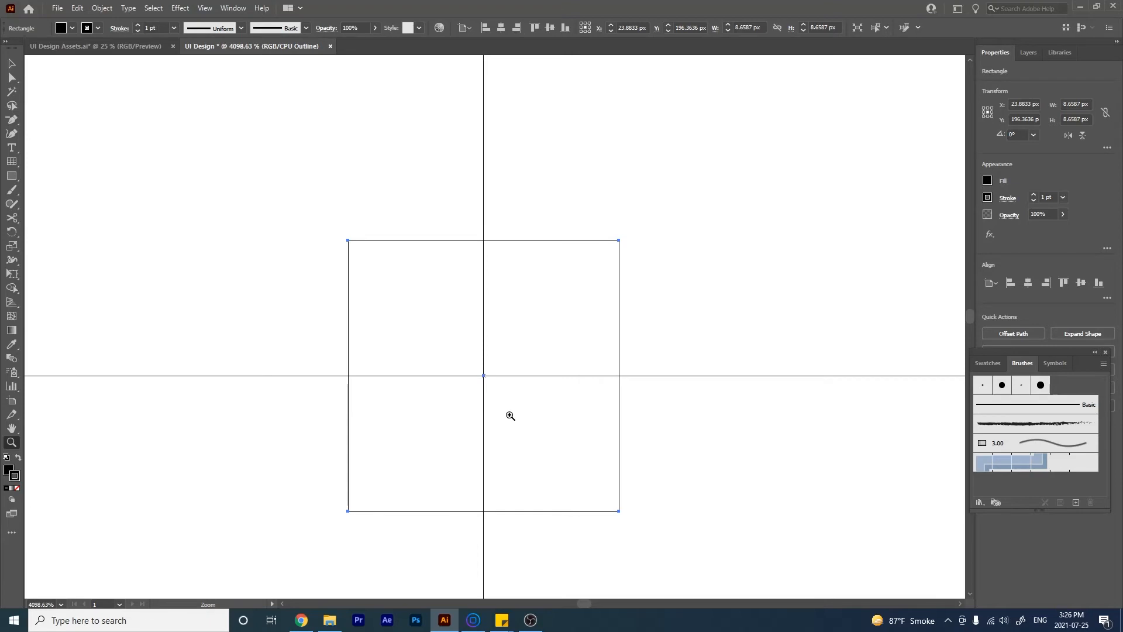
Examine the lower square's centre on its grid intersection up close and return the document to Preview mode.
drag(528, 443, 427, 276)
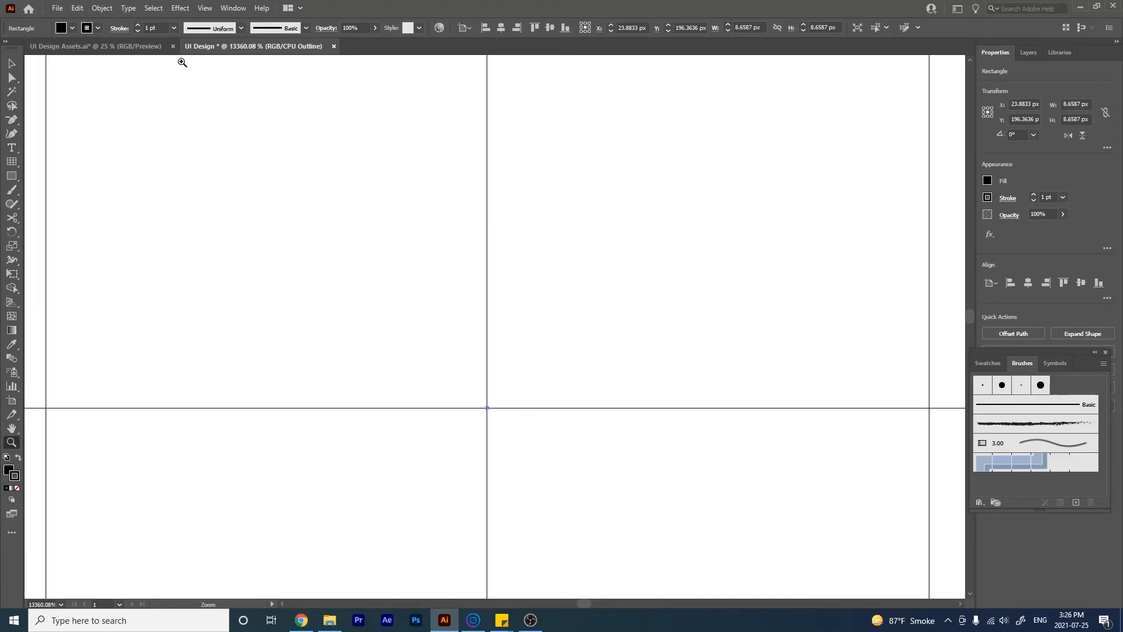
click(205, 8)
click(222, 17)
drag(524, 422, 417, 243)
drag(576, 485, 381, 128)
drag(623, 496, 539, 396)
drag(649, 521, 551, 414)
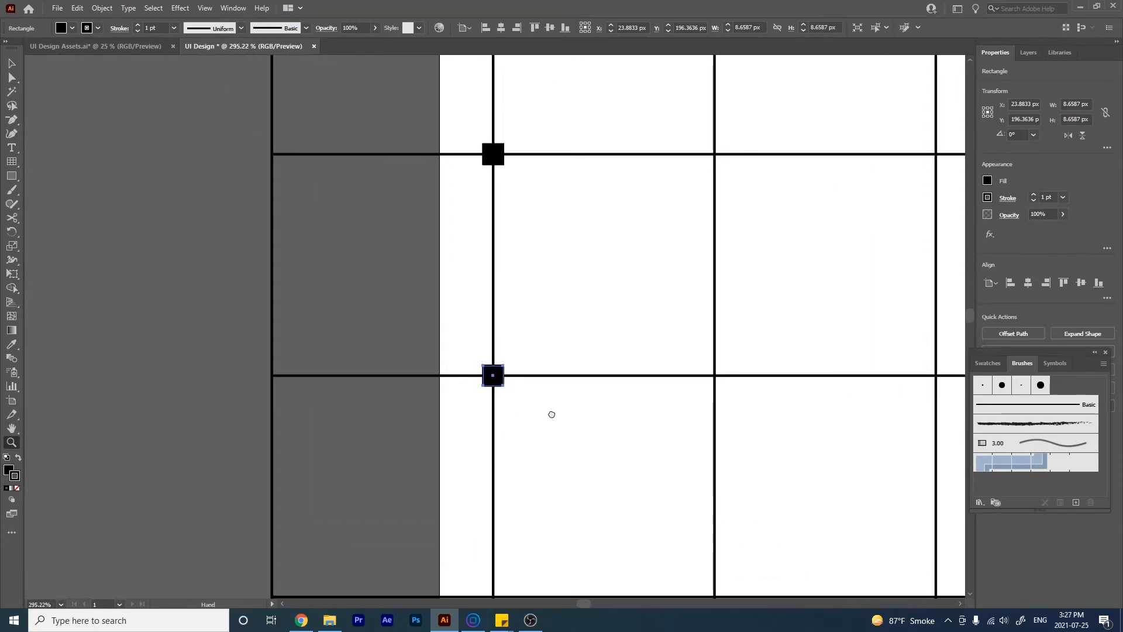
Repeat the square's duplication down the first vertical grid line until every remaining interior intersection has a black square.
key(ctrl+d)
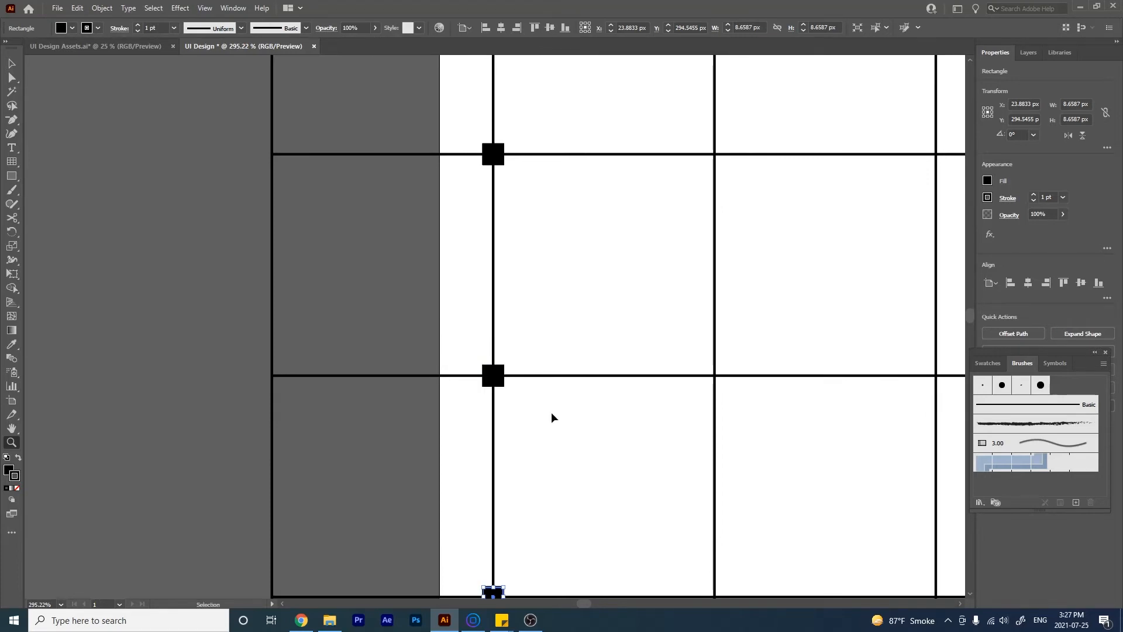
key(ctrl+minus)
key(ctrl+minus)
key(ctrl+minus)
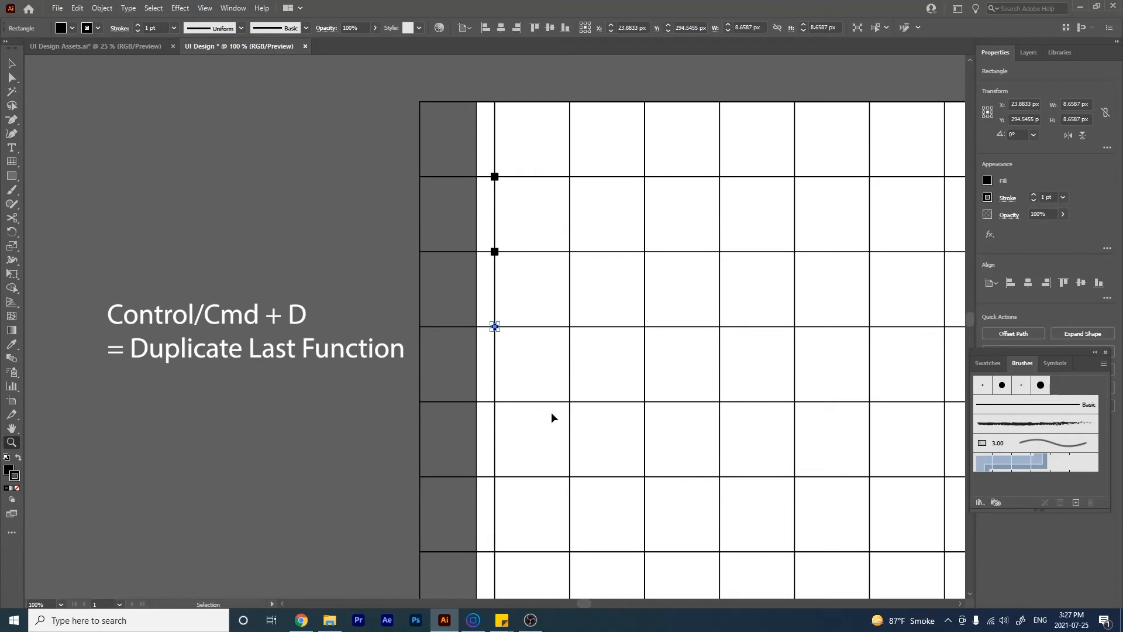
key(ctrl+d)
key(ctrl+d)
key(ctrl+d)
key(ctrl+minus)
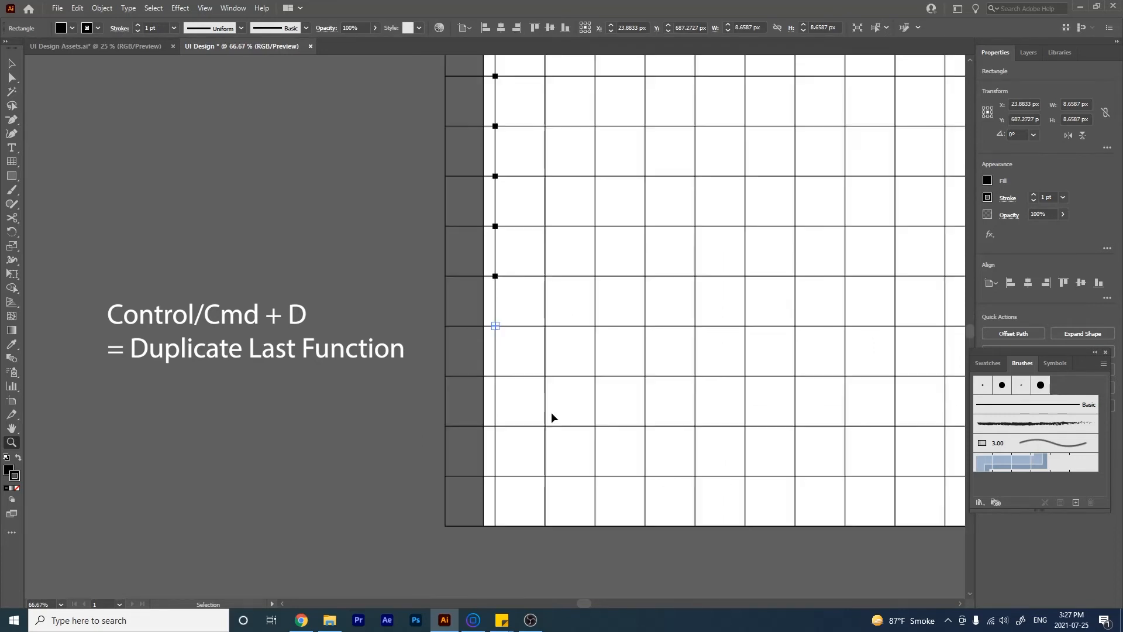
key(ctrl+d)
key(ctrl+d)
key(ctrl+d)
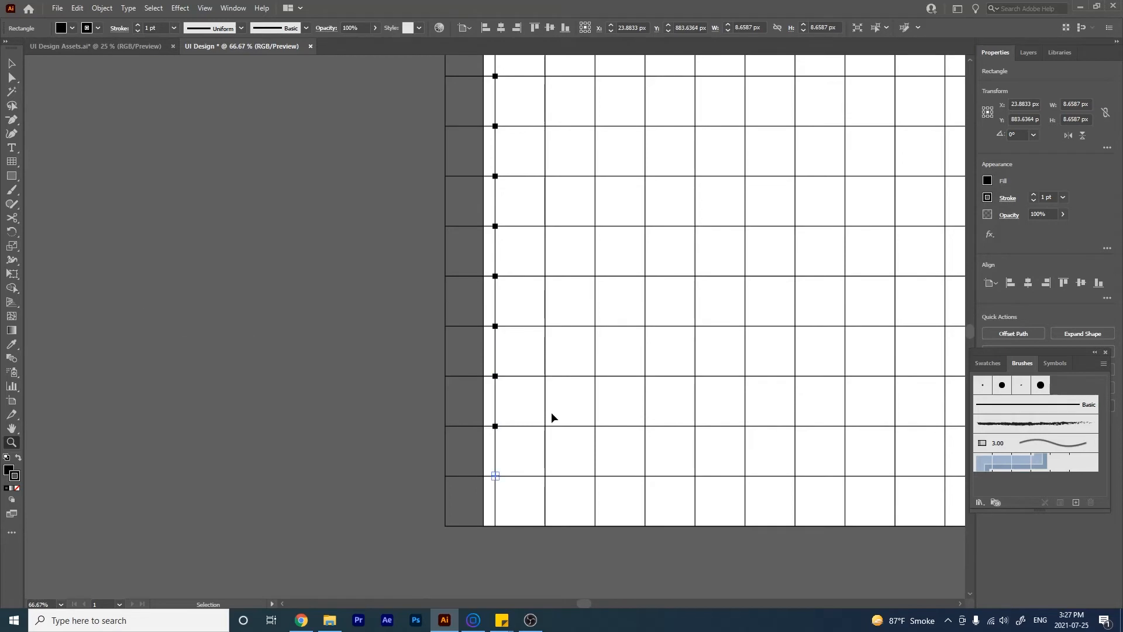
scroll(552, 413, up, 1)
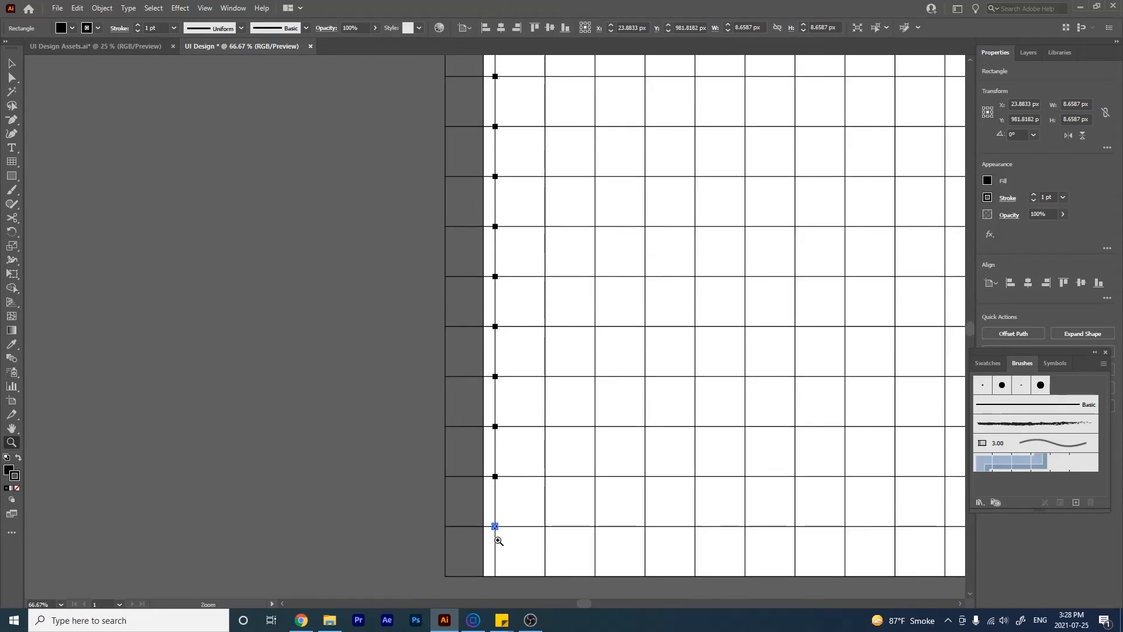
drag(500, 554, 468, 219)
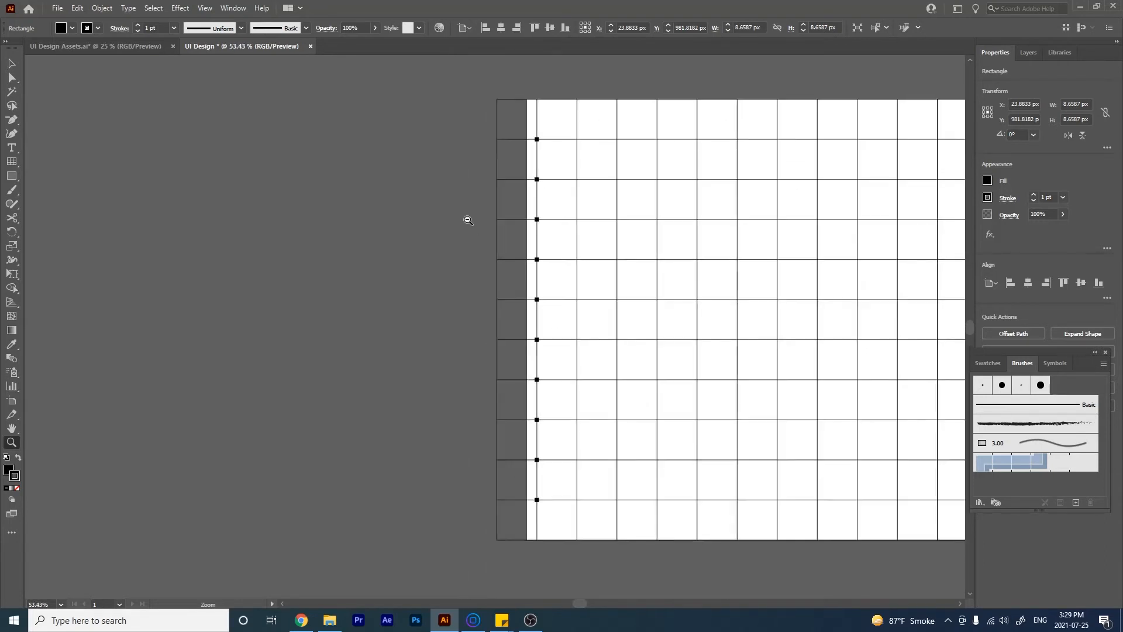
drag(584, 291, 487, 287)
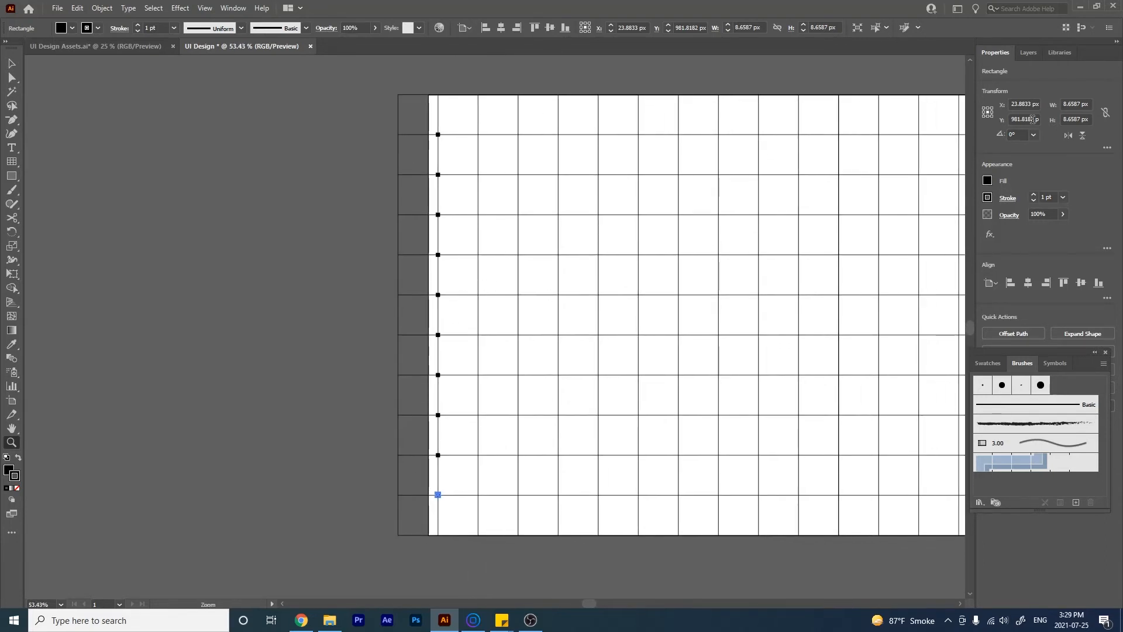
Create a new layer and move all ten black rectangles from Layer 1 into it.
click(1024, 57)
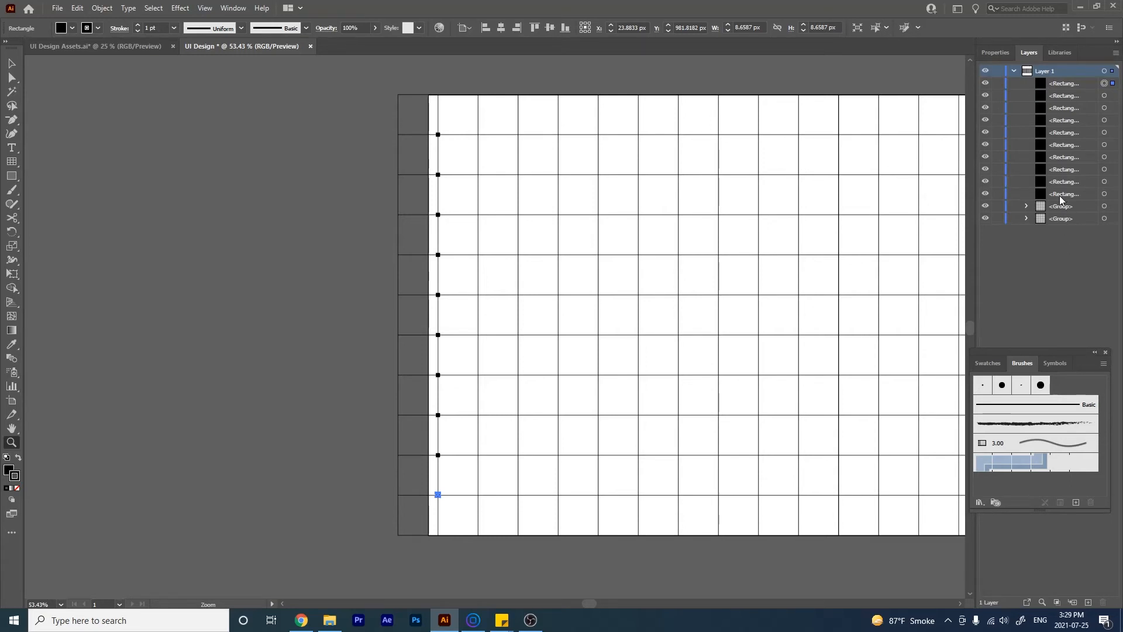
click(1088, 602)
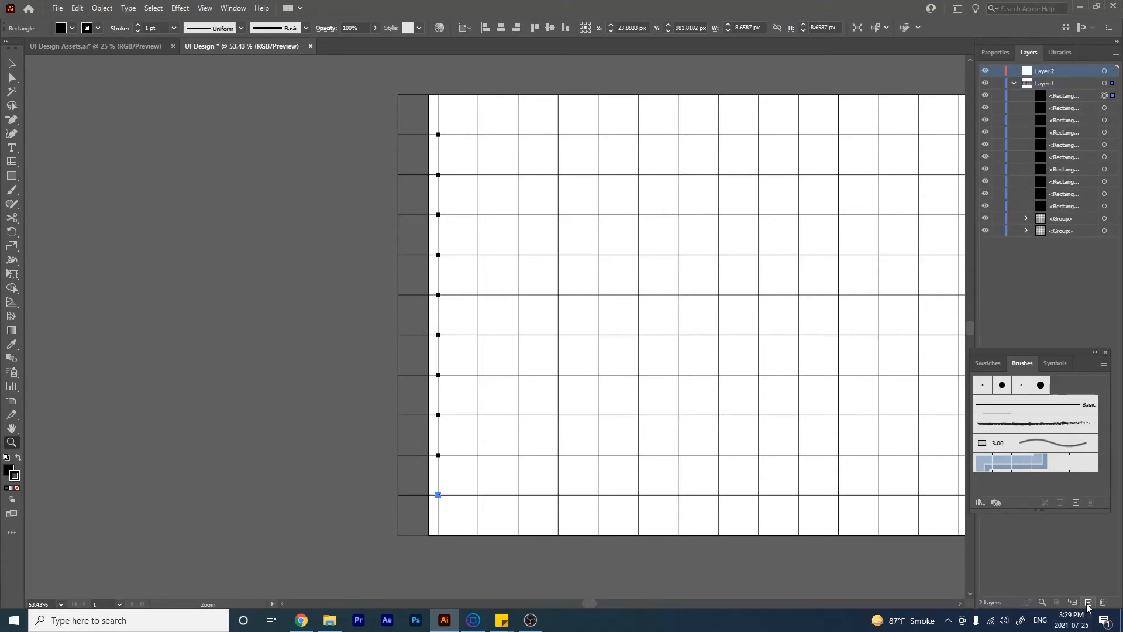
click(1061, 98)
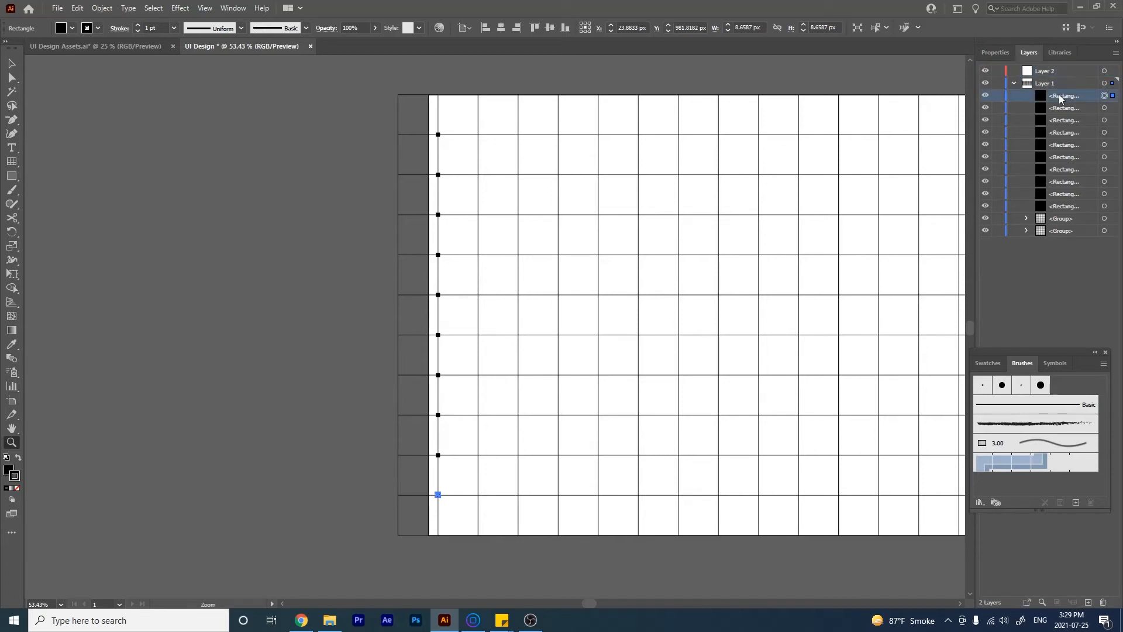
click(1061, 98)
shift+click(1069, 207)
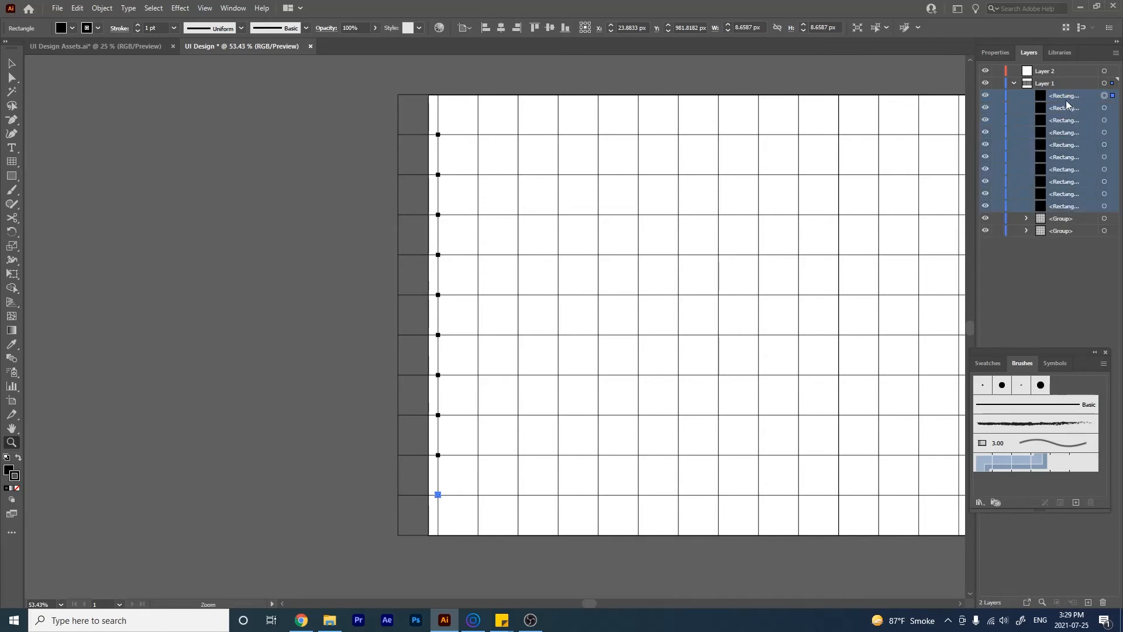
drag(1068, 116, 1041, 73)
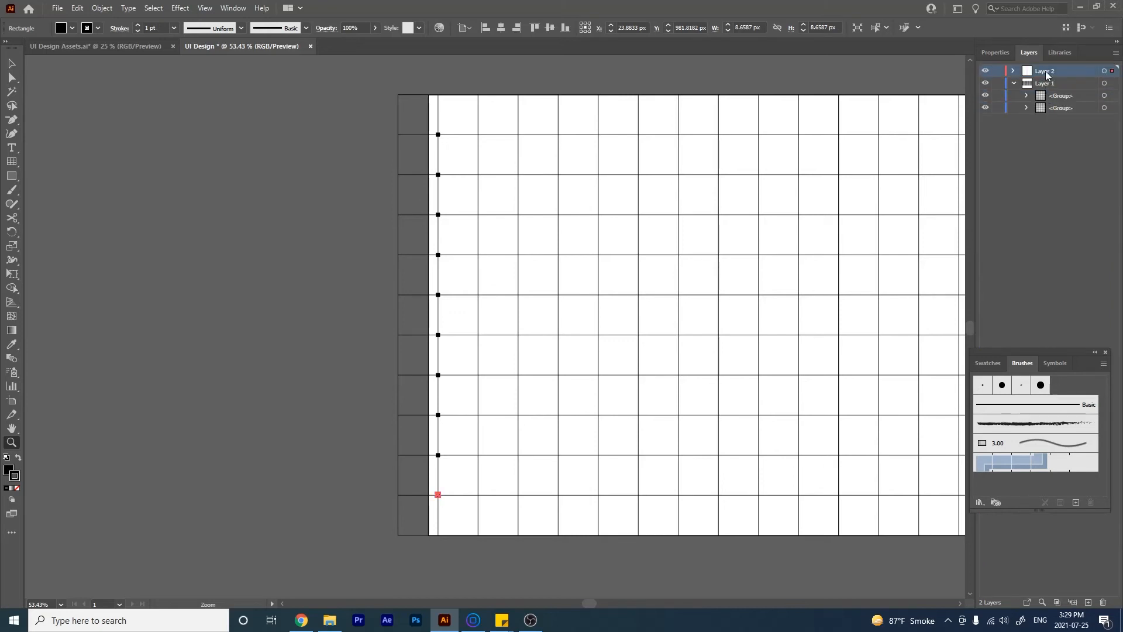
Rename Layer 1 as "Grid" and the new layer holding the black rectangles as "Squares".
double_click(1046, 82)
text(Grid)
key(Return)
click(1045, 71)
double_click(1043, 71)
text(Squares)
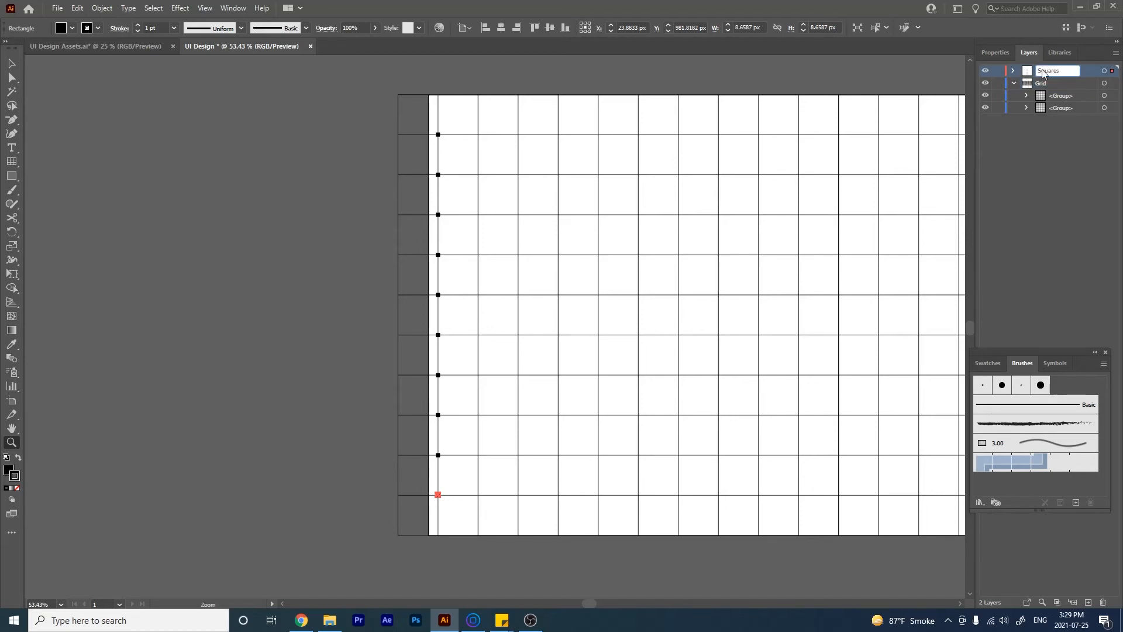
key(Return)
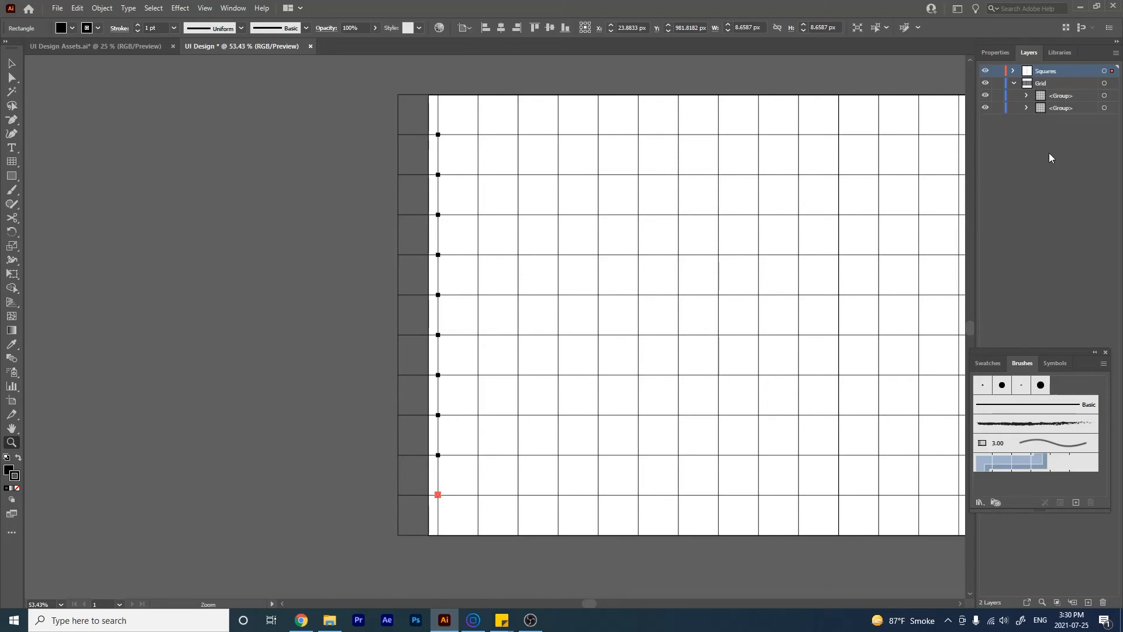
Lock the Grid layer and duplicate the whole column of squares horizontally onto the next vertical grid line.
click(998, 83)
key(v)
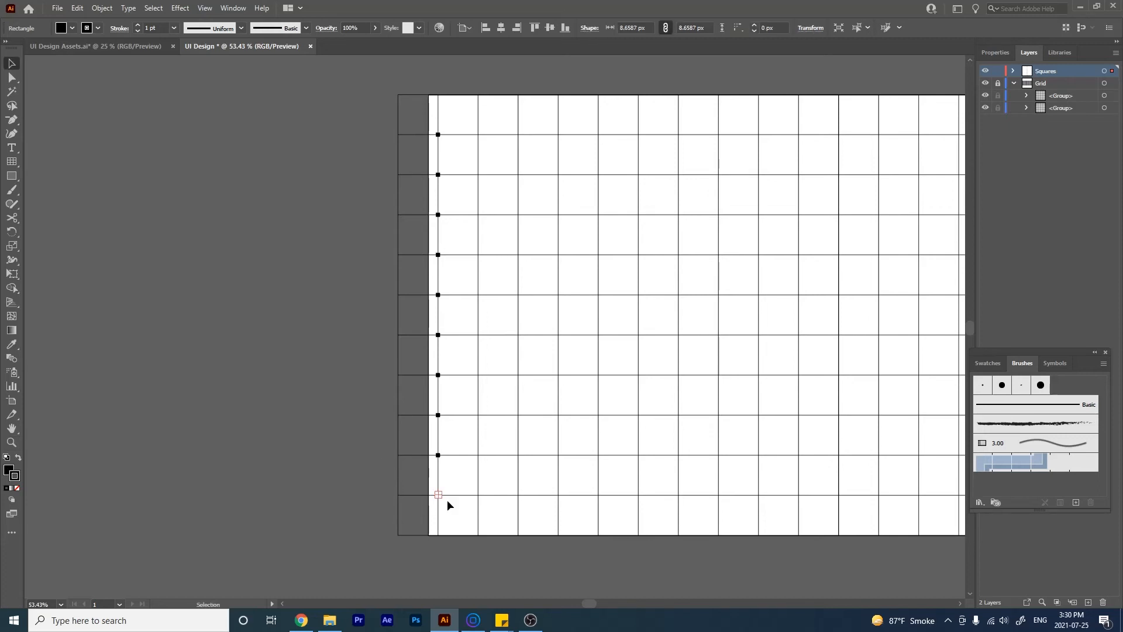
drag(457, 509, 425, 130)
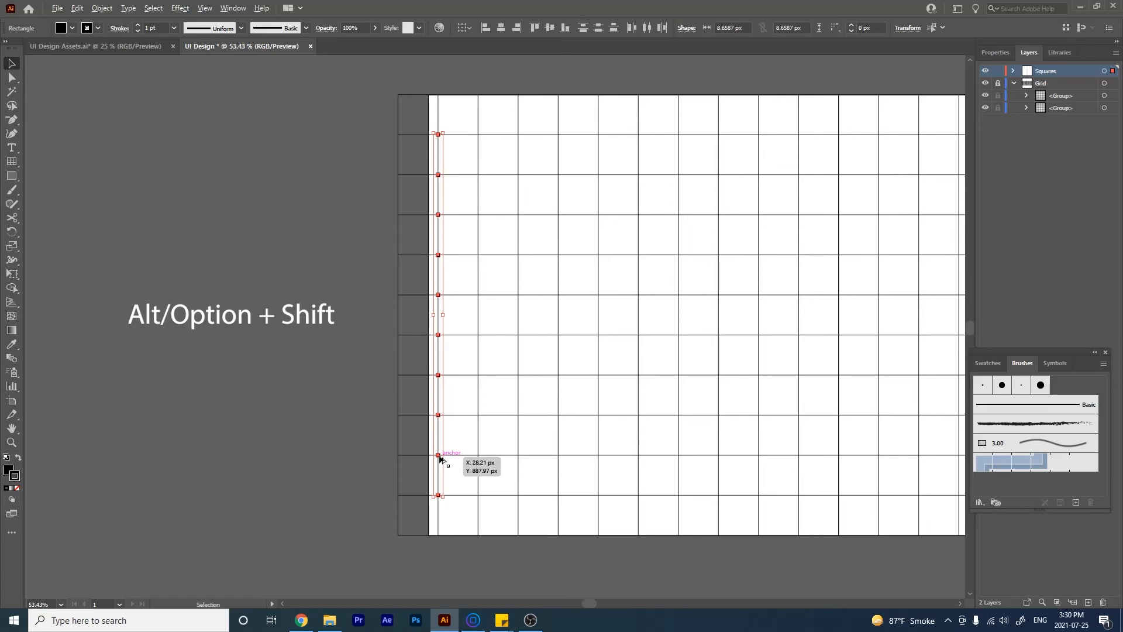
drag(439, 454, 482, 458)
key(z)
drag(482, 285, 577, 441)
drag(493, 295, 534, 362)
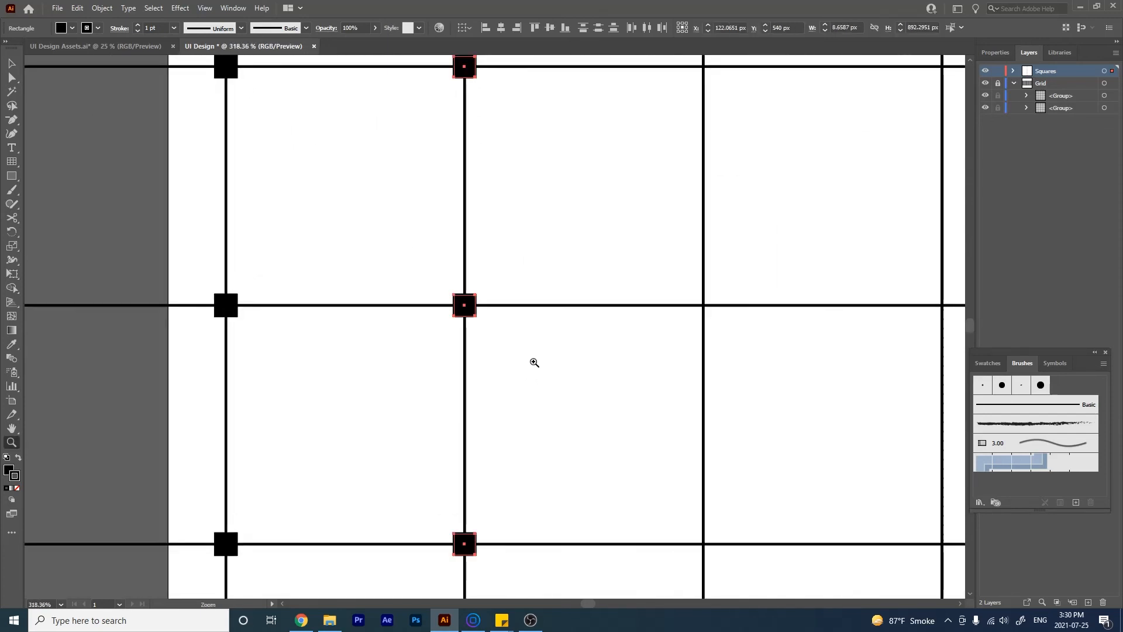
drag(547, 401, 454, 288)
drag(536, 377, 457, 293)
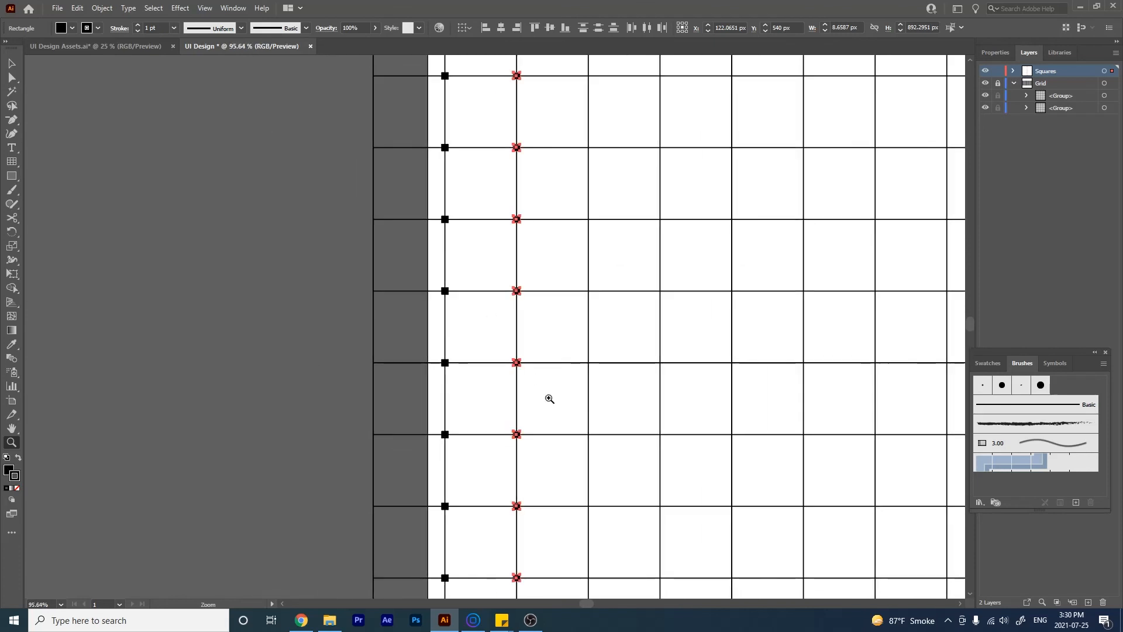
Repeat the column's duplication across the full width of the grid until every interior intersection has a square, and deselect.
drag(549, 400, 488, 320)
key(ctrl+d)
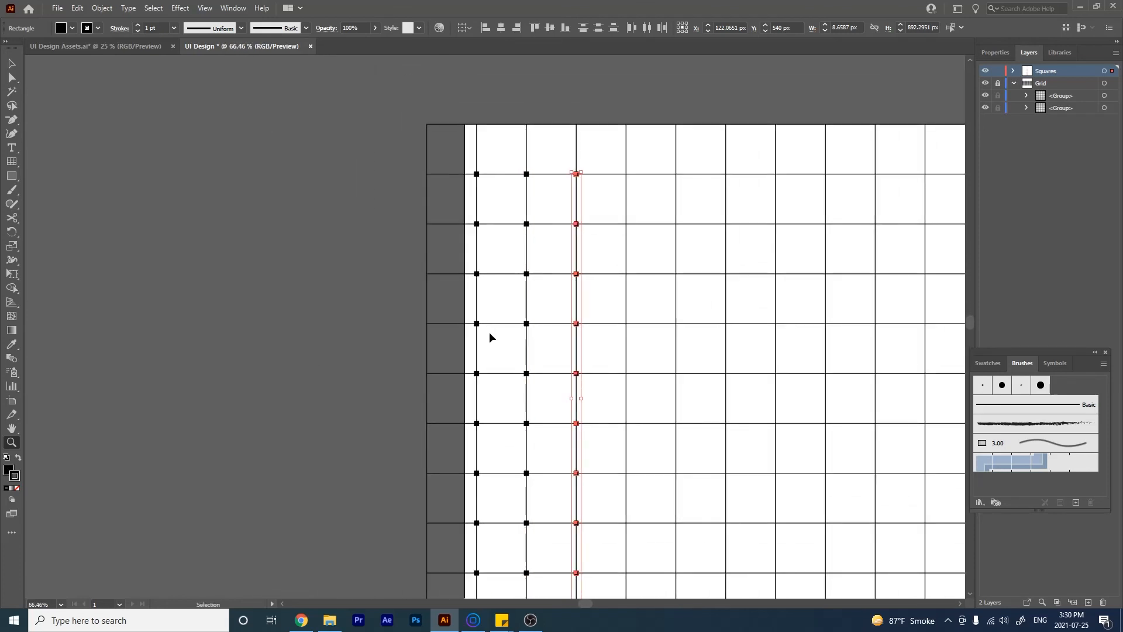
key(ctrl+d)
key(ctrl+d)
key(ctrl+d)
key(ctrl+d)
key(ctrl+d)
key(ctrl+d)
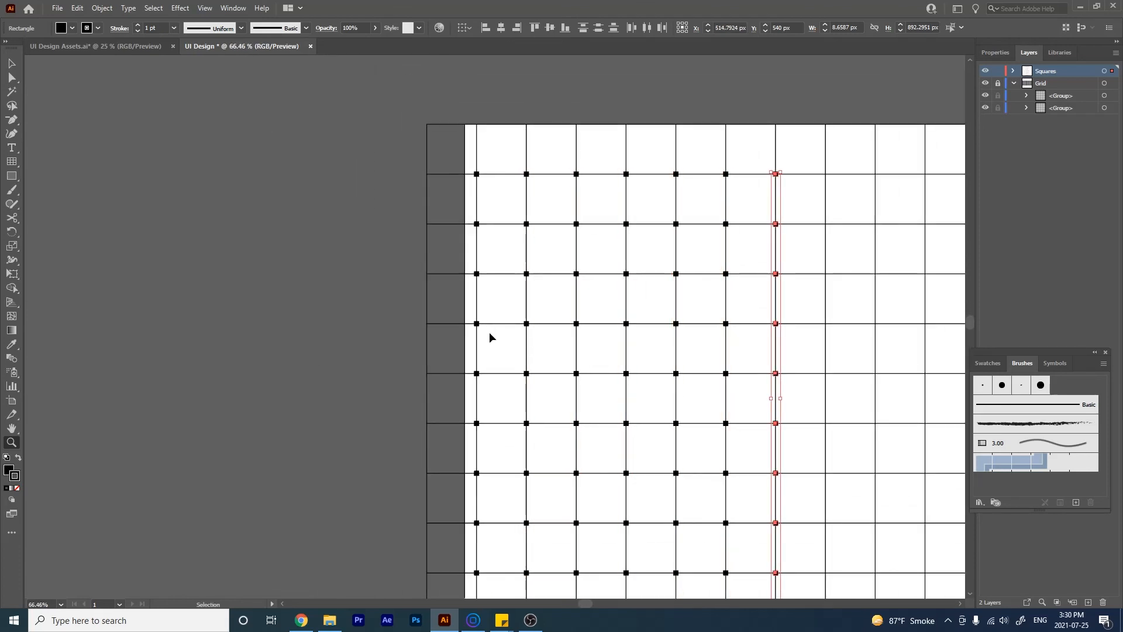
key(ctrl+d)
key(ctrl+minus)
key(ctrl+minus)
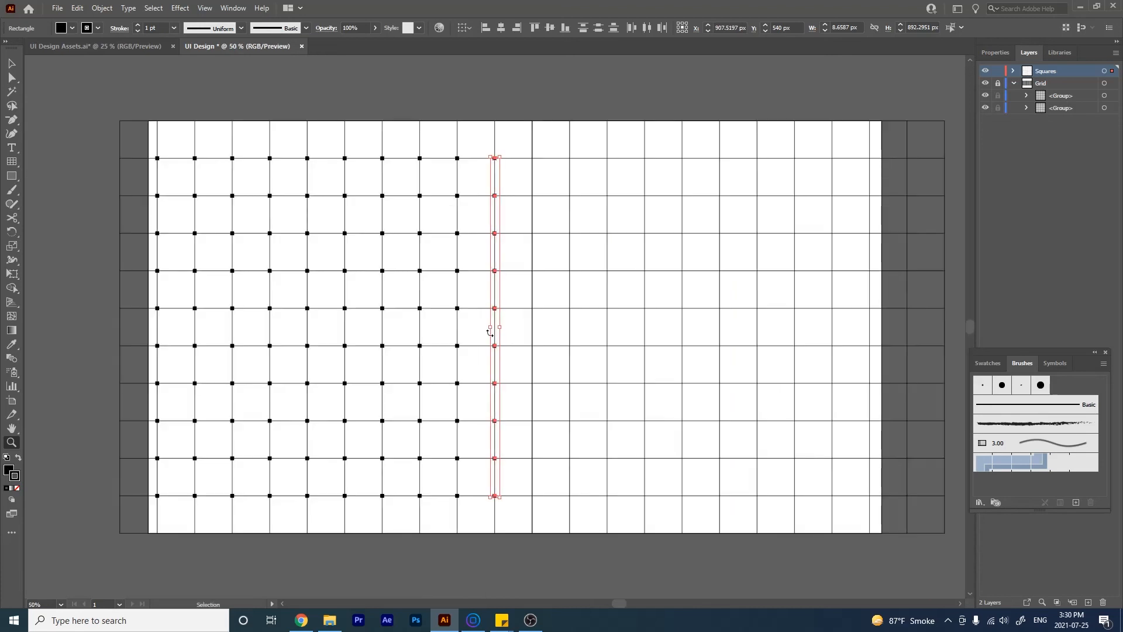
key(ctrl+d)
key(ctrl+d)
key(ctrl+d)
key(ctrl+d)
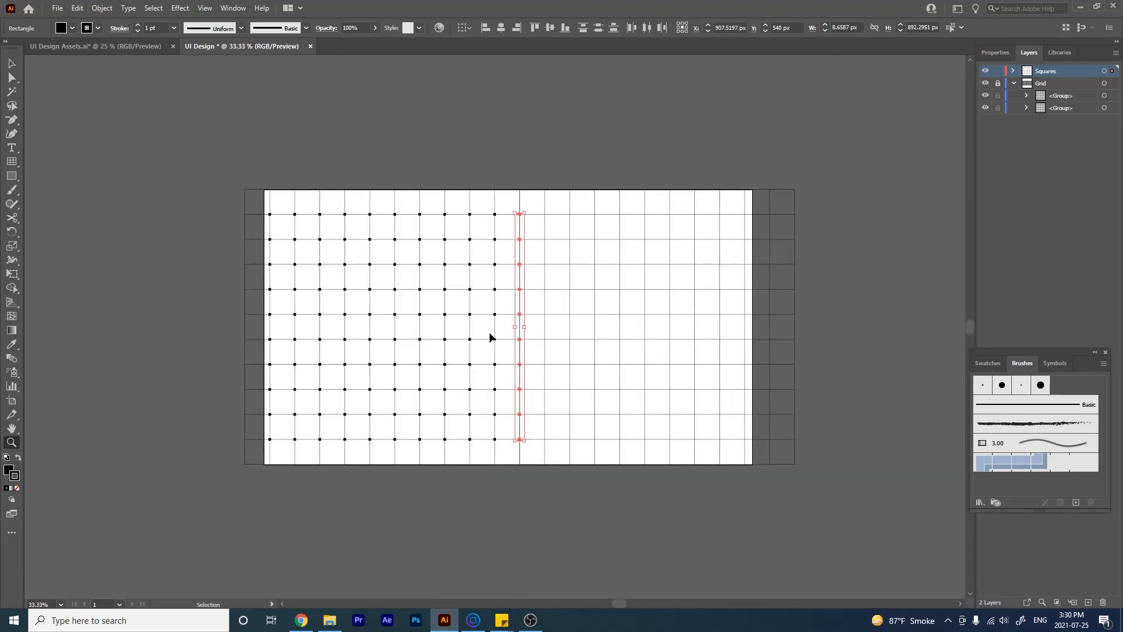
key(ctrl+d)
key(ctrl+d)
key(ctrl+d)
key(ctrl+d)
key(ctrl+d)
key(ctrl+d)
key(ctrl+d)
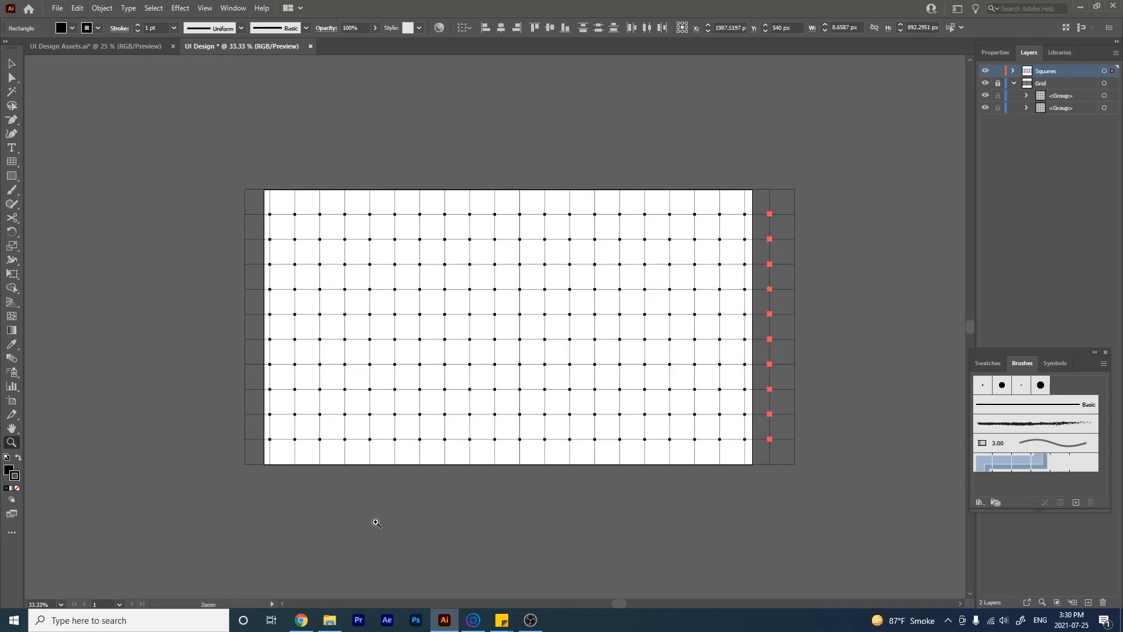
key(v)
click(380, 484)
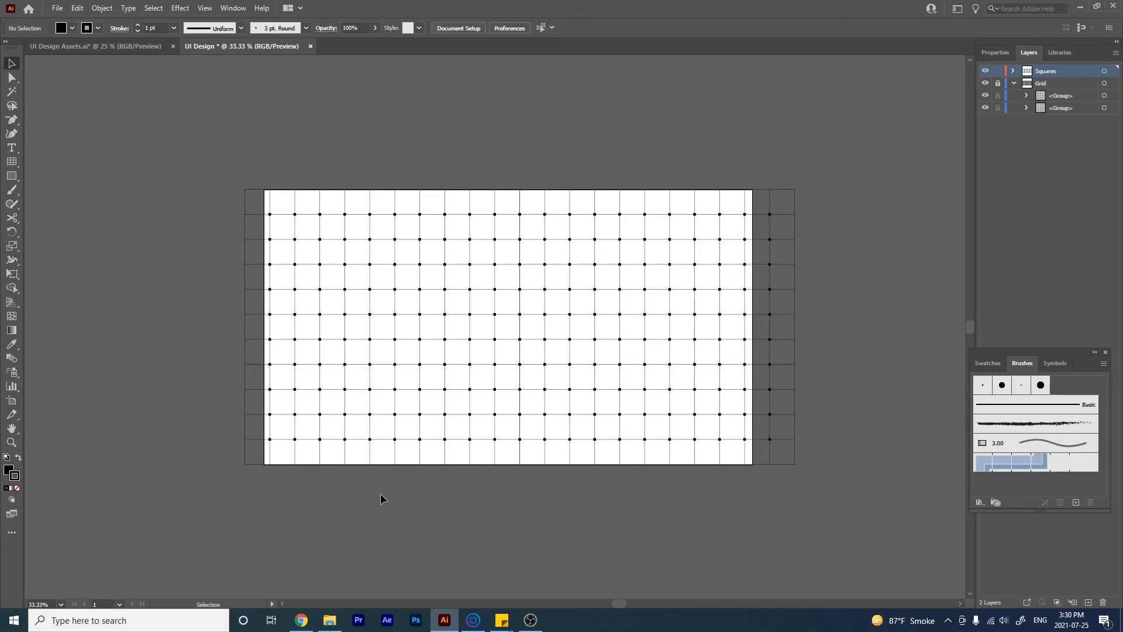
key(z)
drag(389, 377, 448, 442)
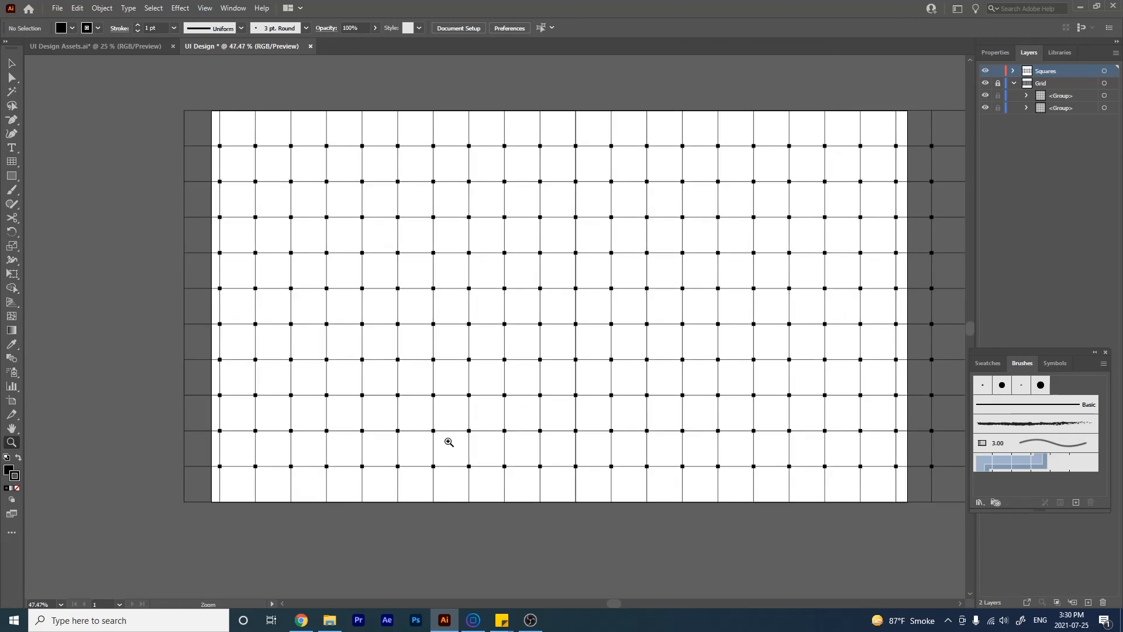